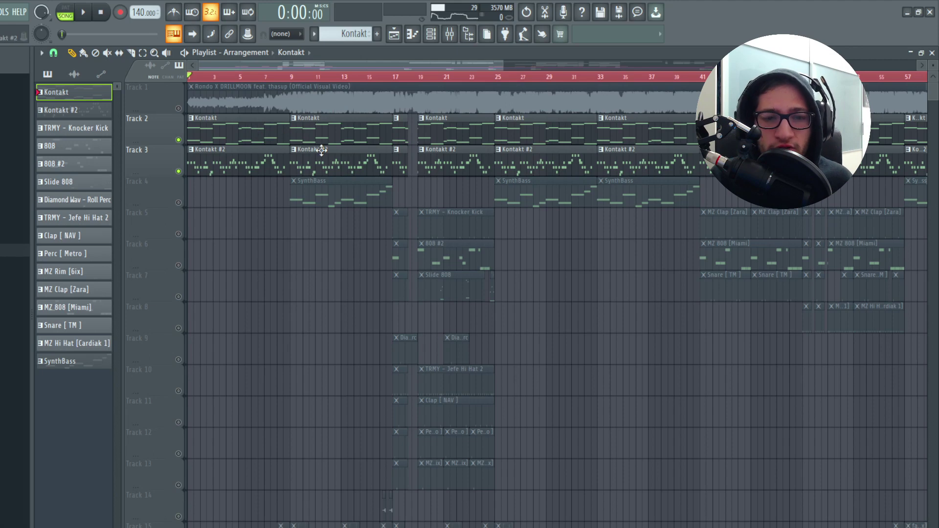
Open the first Kontakt clip on Track 2 in the piano roll and examine its notes
{"action": "left_click", "coordinate": [431, 34]}
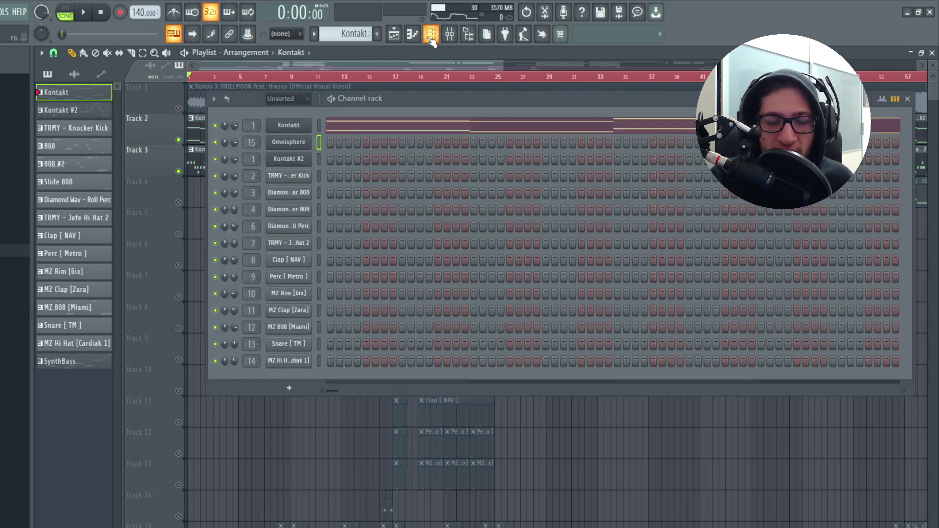
{"action": "left_click", "coordinate": [319, 159]}
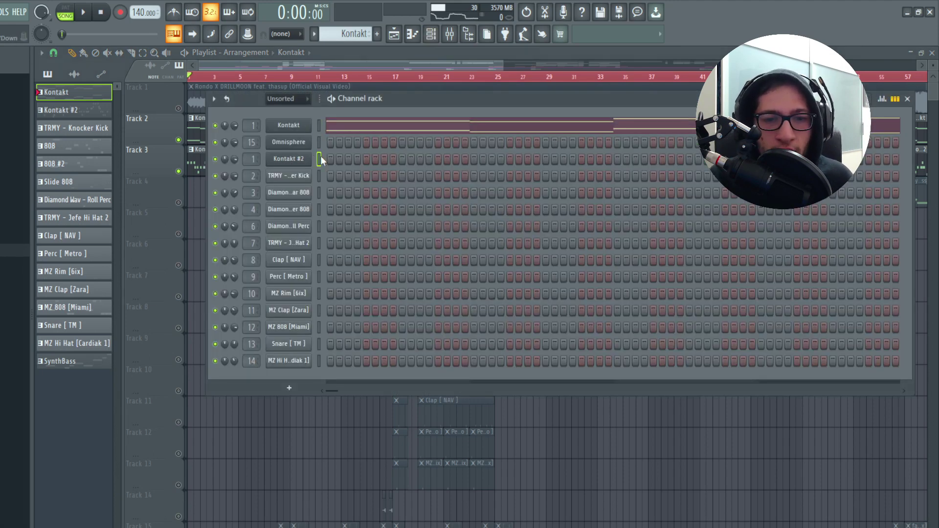
{"action": "left_click", "coordinate": [195, 84]}
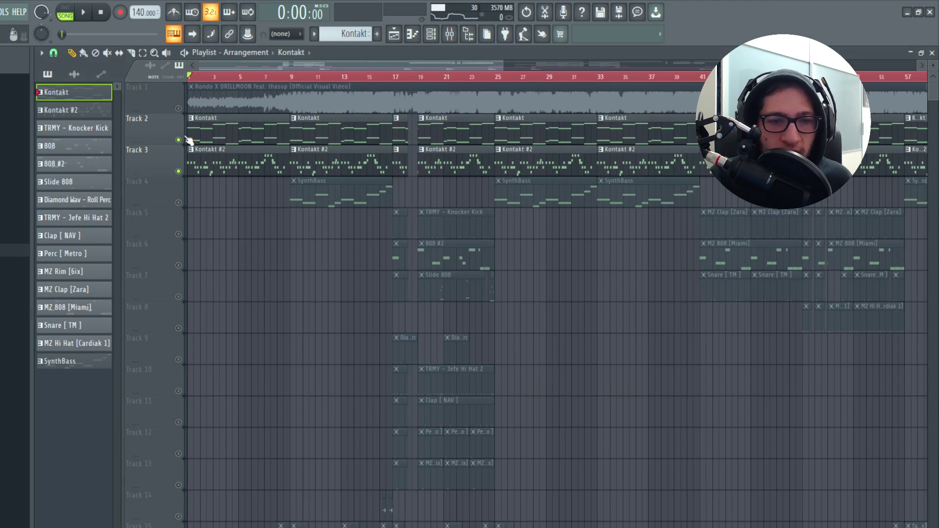
{"action": "double_click", "coordinate": [205, 128]}
{"action": "scroll", "coordinate": [172, 154], "scroll_direction": "up", "scroll_amount": 1}
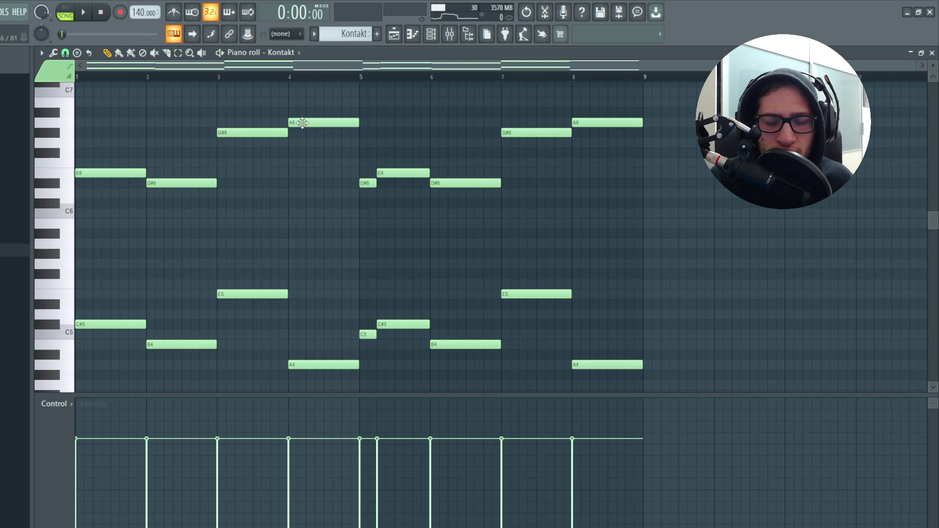
{"action": "scroll", "coordinate": [93, 255], "scroll_direction": "down", "scroll_amount": 1}
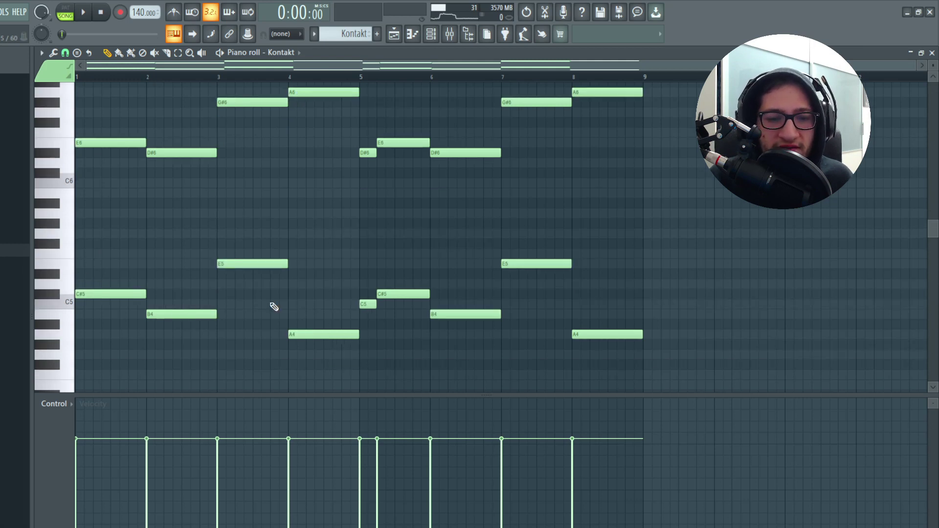
{"action": "scroll", "coordinate": [315, 352], "scroll_direction": "up", "scroll_amount": 1}
Try the upper notes of the first four bars one octave lower and restore their original pitch
{"action": "left_click", "coordinate": [177, 52]}
{"action": "left_click_drag", "start_coordinate": [84, 130], "coordinate": [227, 212]}
{"action": "key", "text": "ctrl+Down"}
{"action": "key", "text": "ctrl+Up"}
{"action": "left_click", "coordinate": [305, 123]}
{"action": "key", "text": "ctrl+Down"}
{"action": "key", "text": "ctrl+Up"}
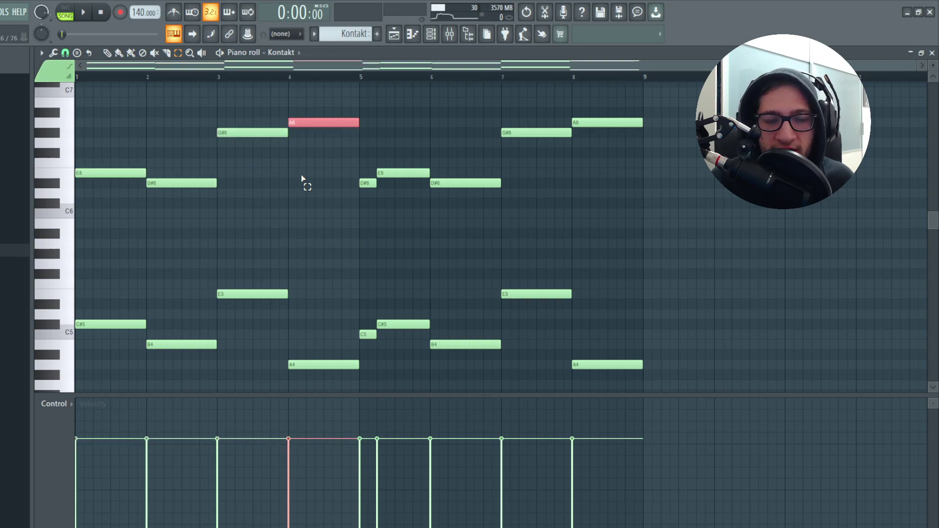
Clear the note selection and play back the Kontakt pattern
{"action": "left_click", "coordinate": [302, 179]}
{"action": "key", "text": "space"}
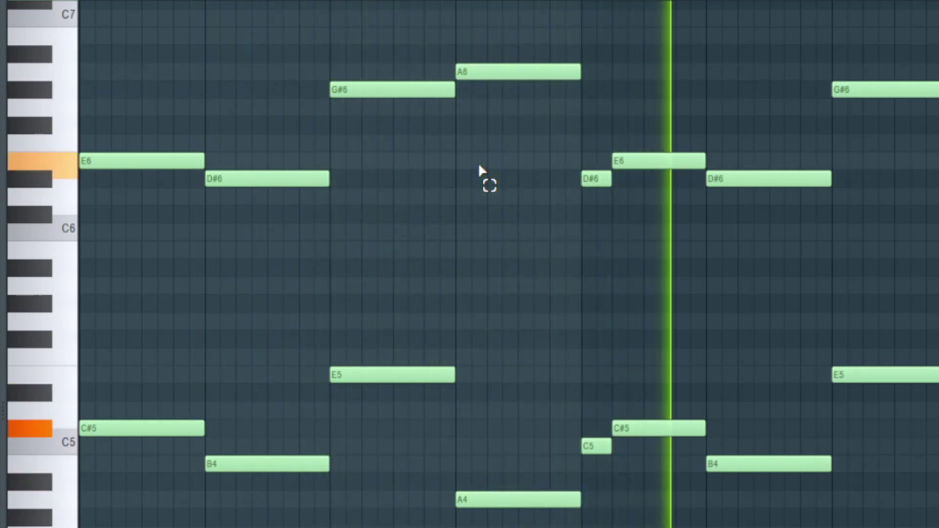
{"action": "key", "text": "space"}
Compare the notes in the pattern's second half with the short passing notes at the start of bar 5
{"action": "left_click_drag", "start_coordinate": [640, 108], "coordinate": [376, 376]}
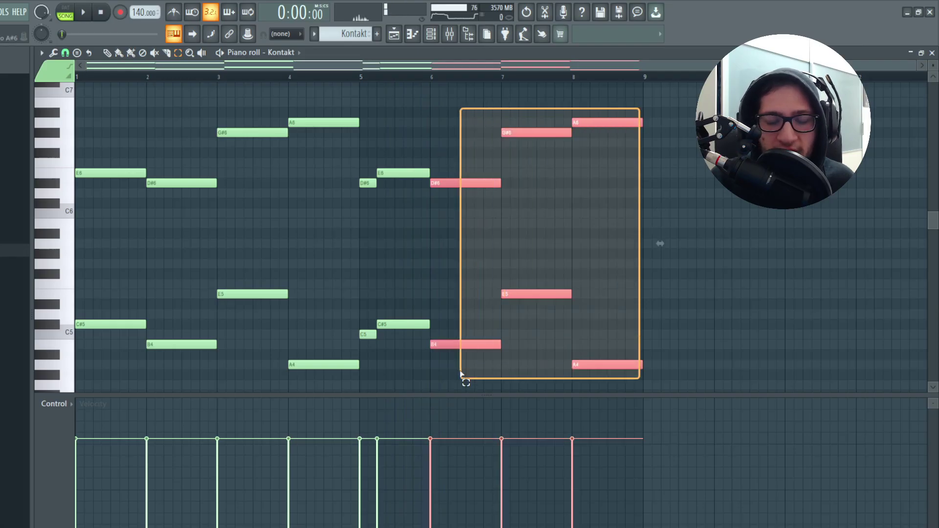
{"action": "left_click", "coordinate": [362, 236]}
{"action": "left_click_drag", "start_coordinate": [362, 167], "coordinate": [362, 365]}
{"action": "left_click_drag", "start_coordinate": [354, 305], "coordinate": [363, 345]}
{"action": "left_click_drag", "start_coordinate": [350, 301], "coordinate": [368, 345]}
Try the short D#6 note at bar 5 one octave lower and restore its original pitch
{"action": "left_click_drag", "start_coordinate": [349, 188], "coordinate": [377, 208]}
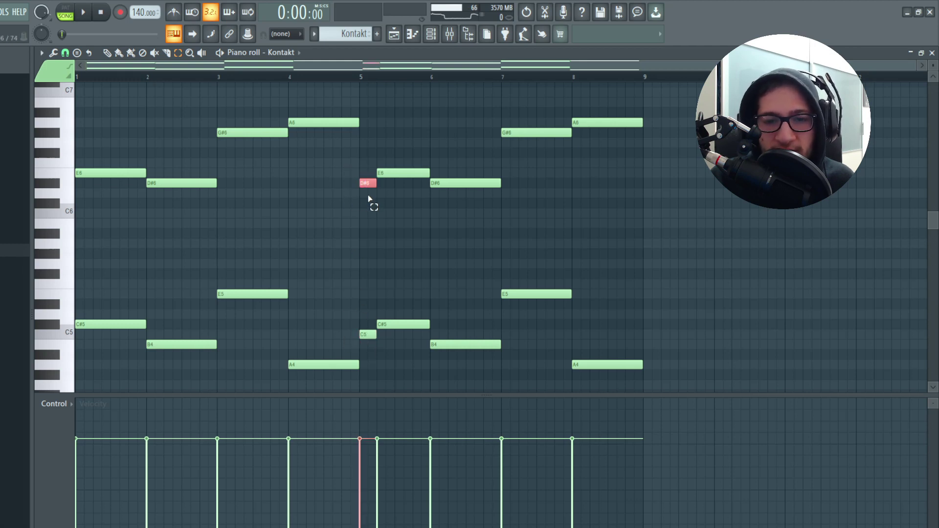
{"action": "key", "text": "ctrl+Down"}
{"action": "key", "text": "ctrl+Up"}
{"action": "mouse_move", "coordinate": [363, 308]}
{"action": "left_mouse_down"}
{"action": "mouse_move", "coordinate": [371, 342]}
{"action": "mouse_move", "coordinate": [365, 295]}
{"action": "left_mouse_up"}
{"action": "left_click_drag", "start_coordinate": [362, 177], "coordinate": [368, 202]}
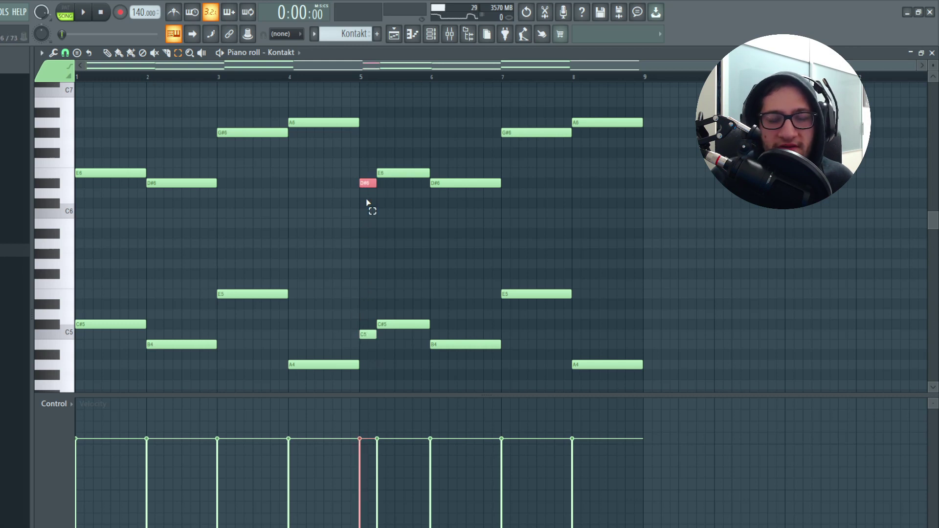
{"action": "left_click", "coordinate": [369, 135]}
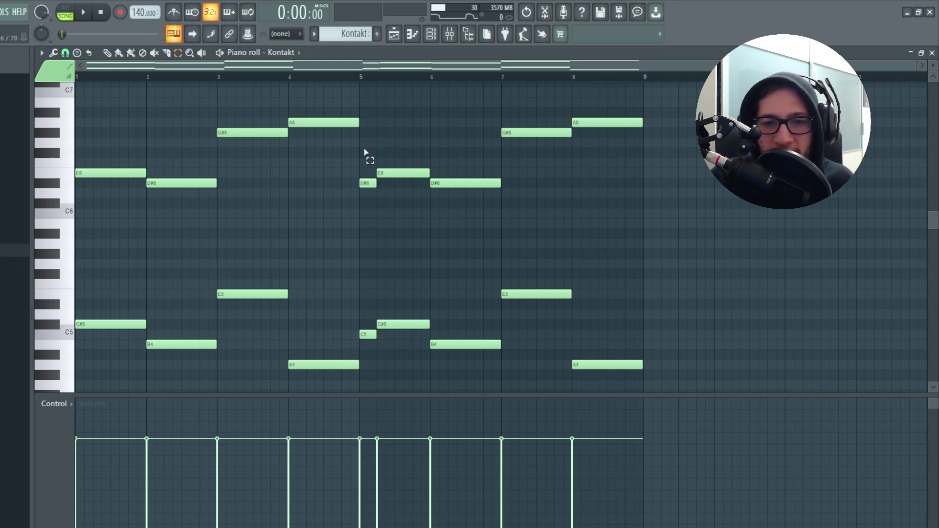
{"action": "left_click_drag", "start_coordinate": [373, 150], "coordinate": [362, 220]}
Switch the piano roll to the Kontakt #2 pattern and view all of its melody notes
{"action": "left_click_drag", "start_coordinate": [234, 179], "coordinate": [120, 237]}
{"action": "left_click_drag", "start_coordinate": [201, 195], "coordinate": [251, 201]}
{"action": "left_click_drag", "start_coordinate": [117, 98], "coordinate": [245, 202]}
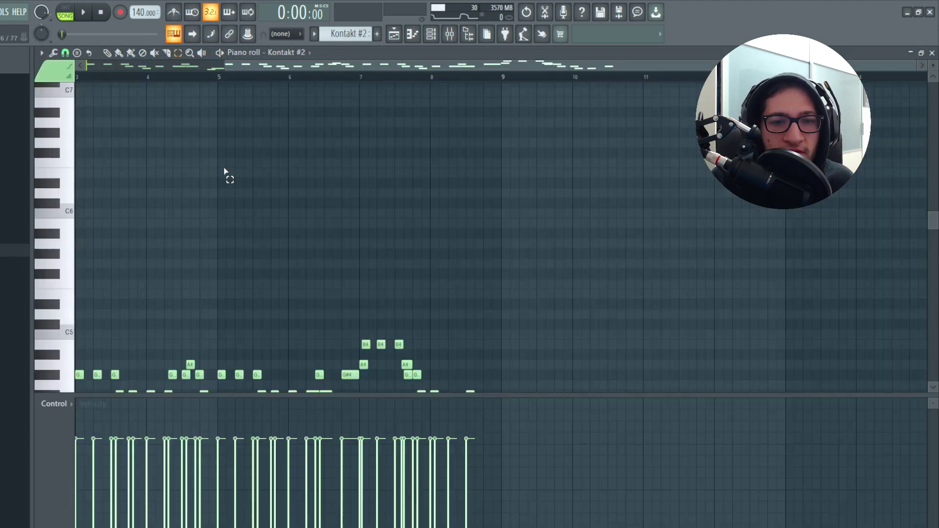
{"action": "key", "text": "ctrl+a"}
{"action": "scroll", "coordinate": [229, 172], "scroll_direction": "down", "scroll_amount": 2}
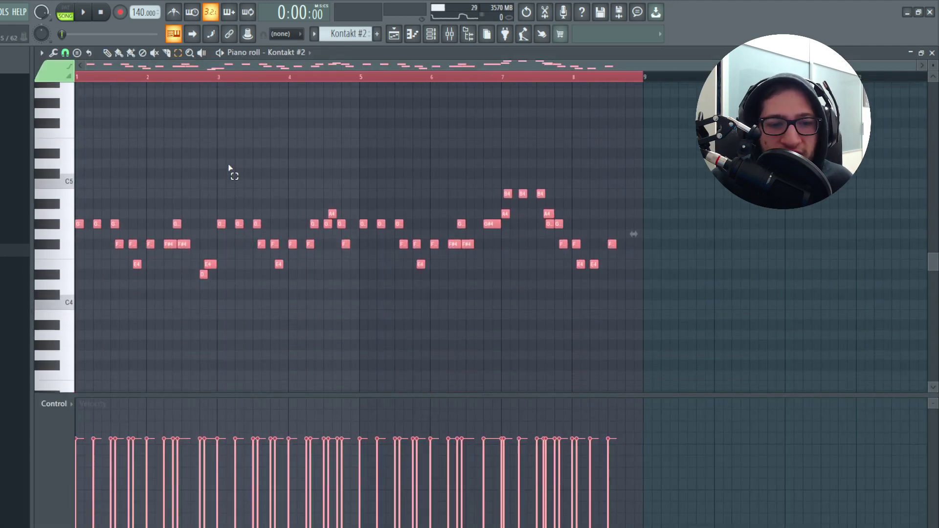
Open the Kontakt channel's instrument to view the Electric Mint (Melody) patch, and close it
{"action": "key", "text": "p"}
{"action": "left_click", "coordinate": [431, 34]}
{"action": "left_click", "coordinate": [431, 34]}
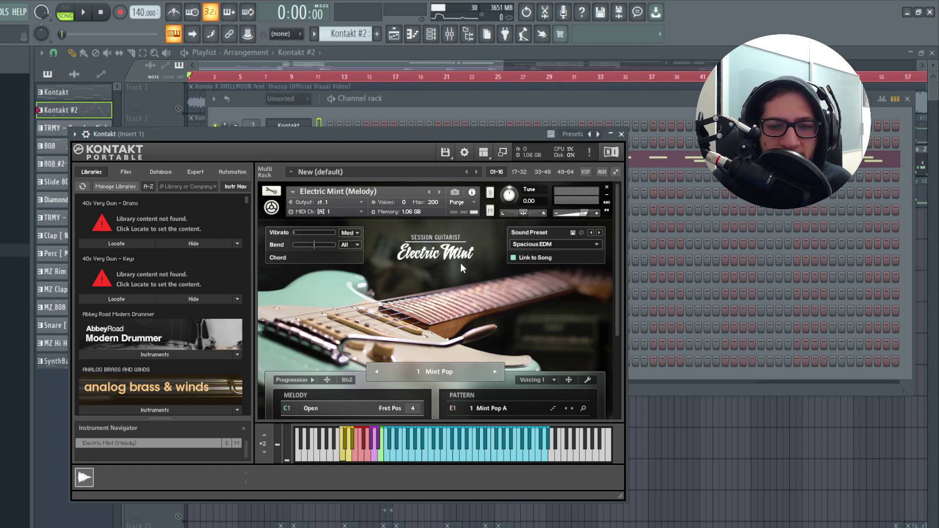
{"action": "left_click", "coordinate": [622, 135]}
Open the Kontakt #2 channel's instrument, check the Evolution Strawberry preset categories, and close it
{"action": "left_click", "coordinate": [319, 159]}
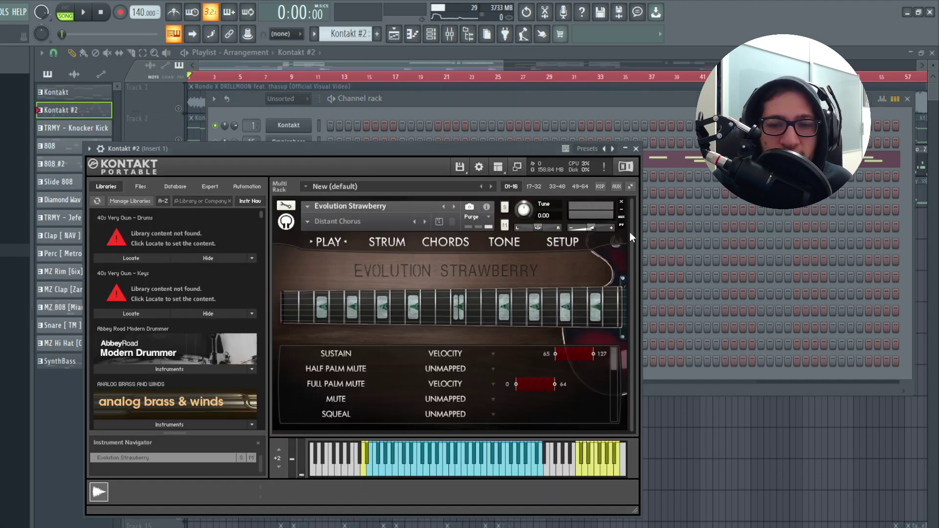
{"action": "left_click", "coordinate": [636, 149]}
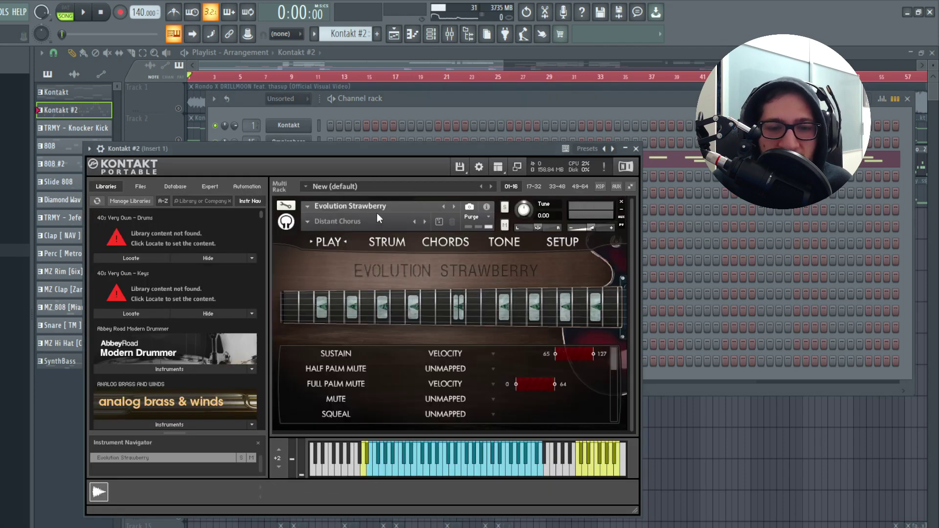
{"action": "left_click", "coordinate": [307, 222]}
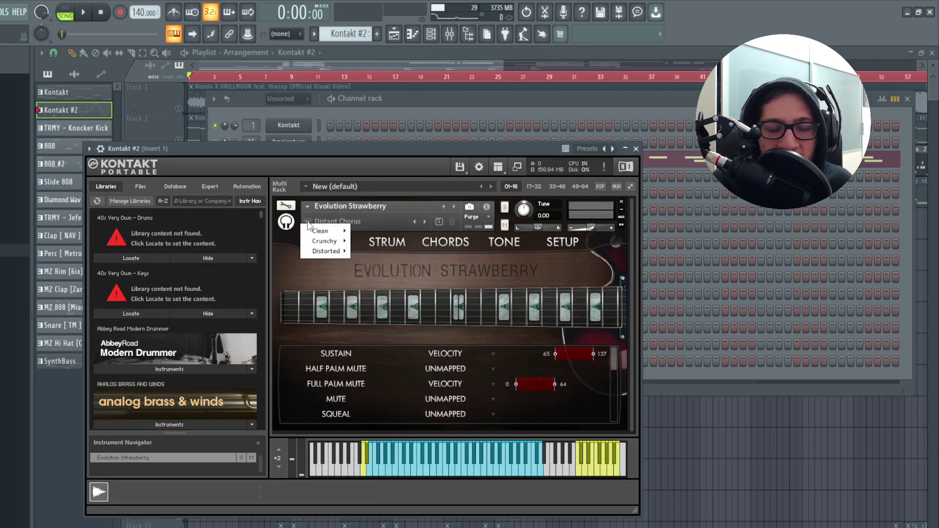
{"action": "mouse_move", "coordinate": [336, 234]}
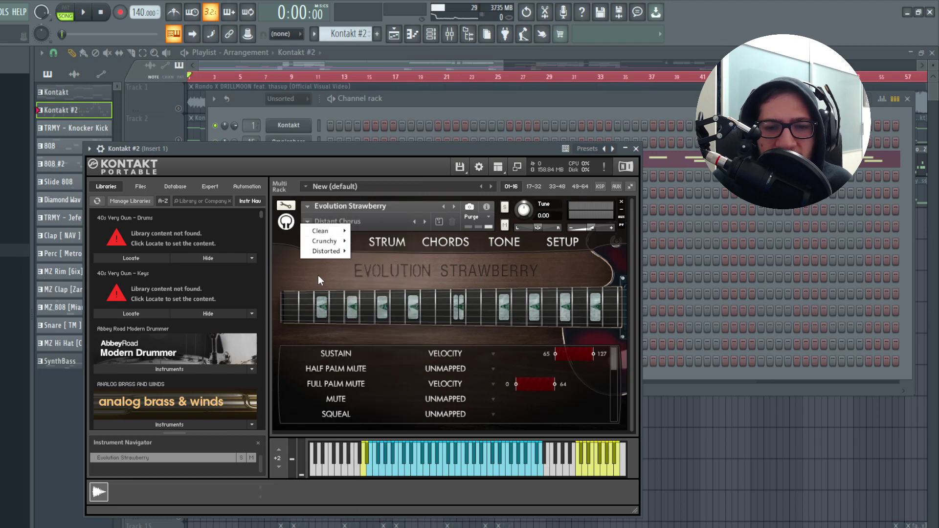
{"action": "left_click", "coordinate": [636, 148]}
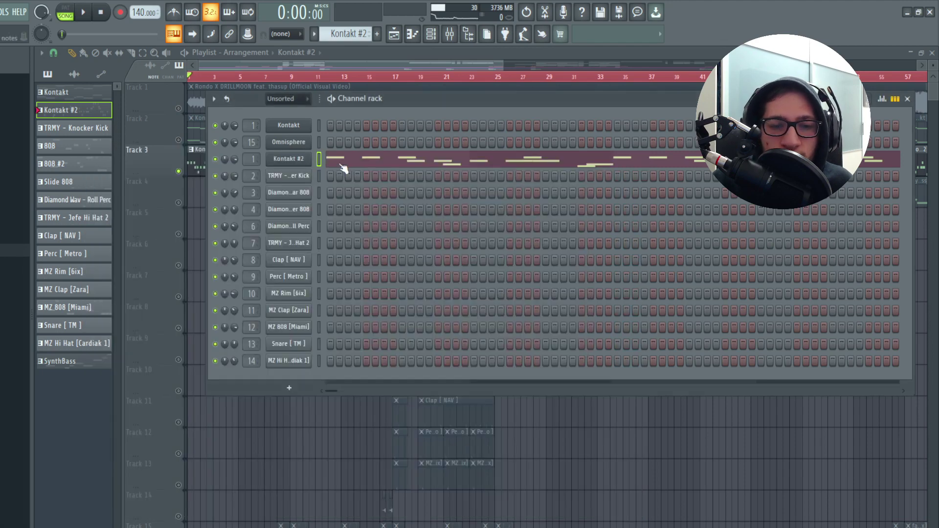
Open the Kontakt #2 pattern in the piano roll, play its melody and examine the notes up close
{"action": "left_click", "coordinate": [301, 159]}
{"action": "left_click", "coordinate": [320, 157]}
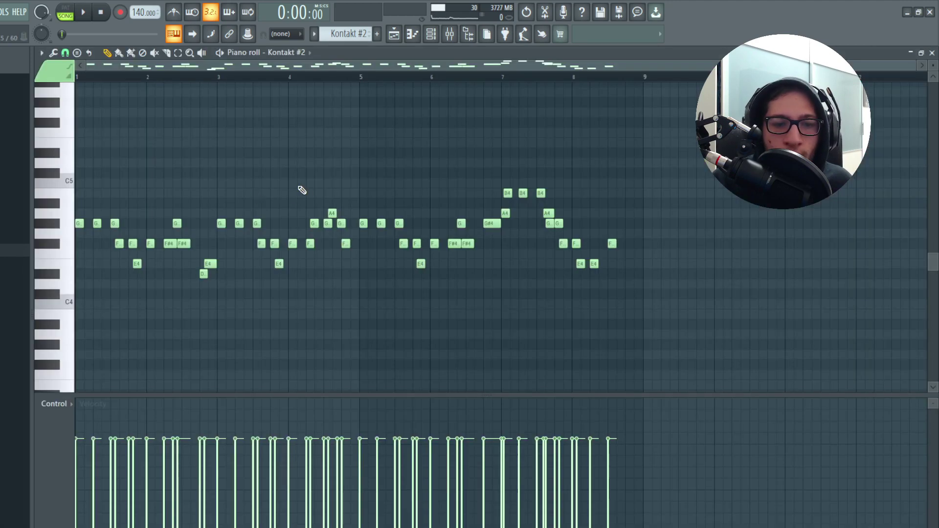
{"action": "scroll", "coordinate": [96, 223], "scroll_direction": "up", "scroll_amount": 5}
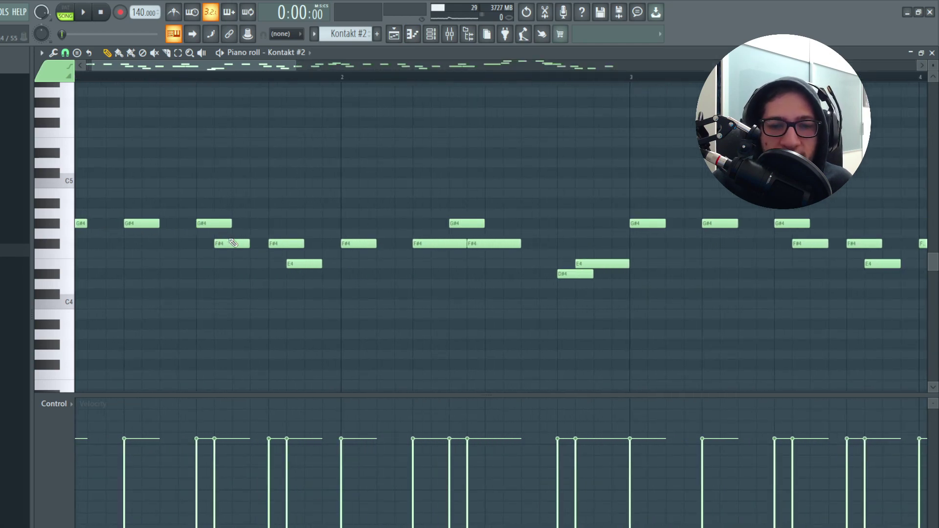
{"action": "scroll", "coordinate": [204, 222], "scroll_direction": "down", "scroll_amount": 3}
{"action": "key", "text": "space"}
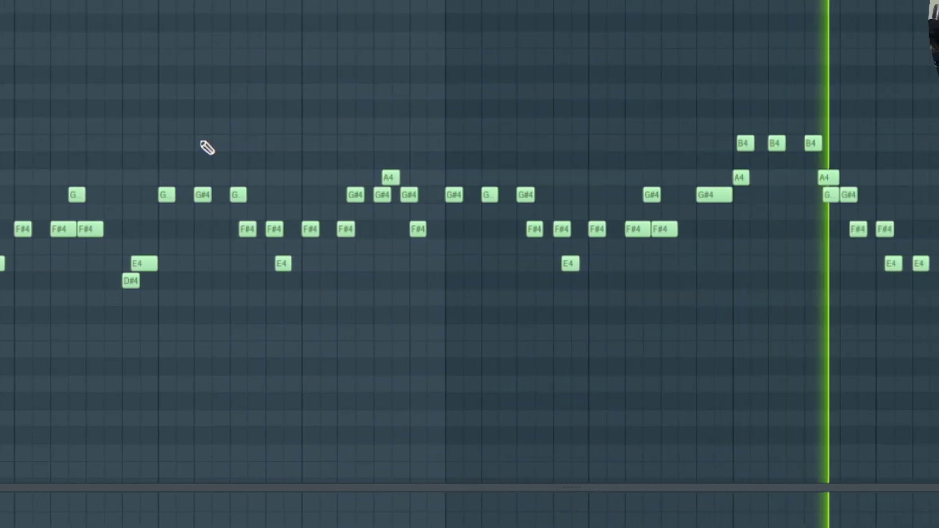
{"action": "key", "text": "space"}
{"action": "scroll", "coordinate": [563, 226], "scroll_direction": "up", "scroll_amount": 2}
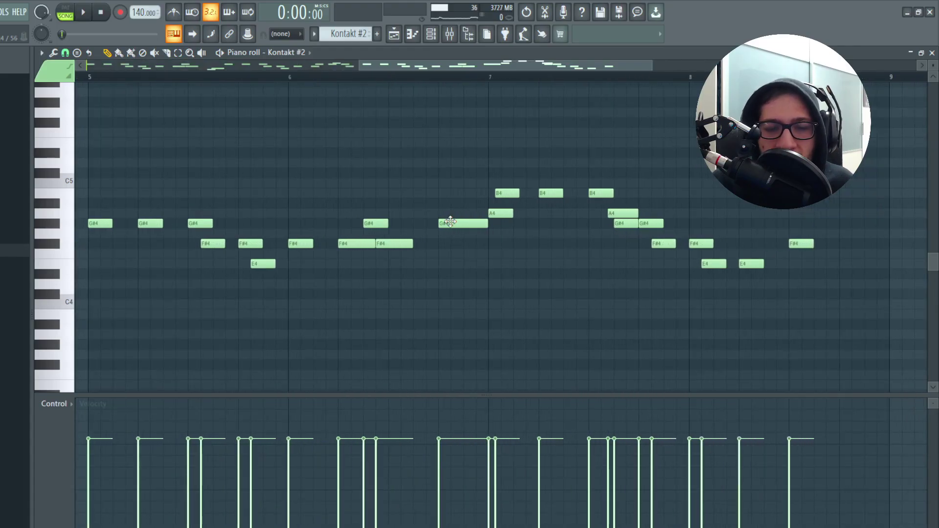
{"action": "scroll", "coordinate": [451, 222], "scroll_direction": "down", "scroll_amount": 4}
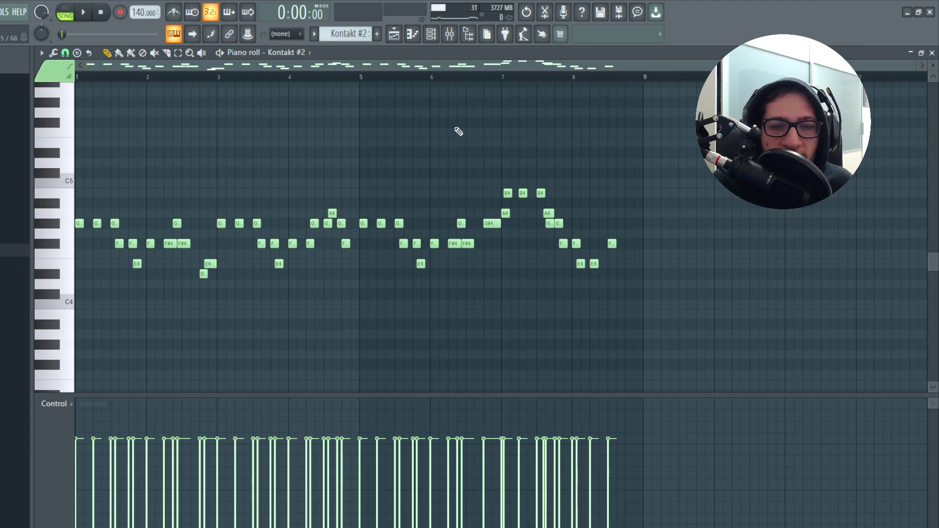
Show the mixer effects on Insert 1 and open ShaperBox2 to view its time curve
{"action": "left_click", "coordinate": [394, 34]}
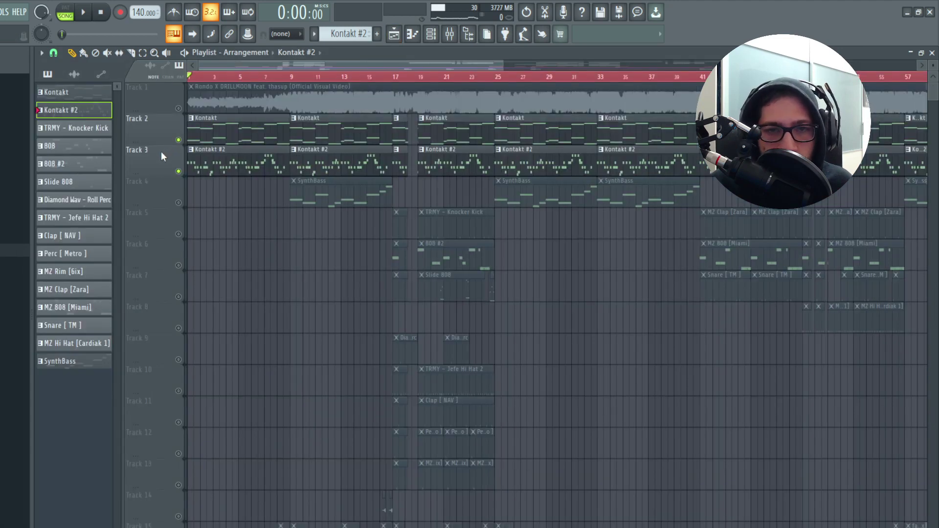
{"action": "left_click", "coordinate": [449, 34]}
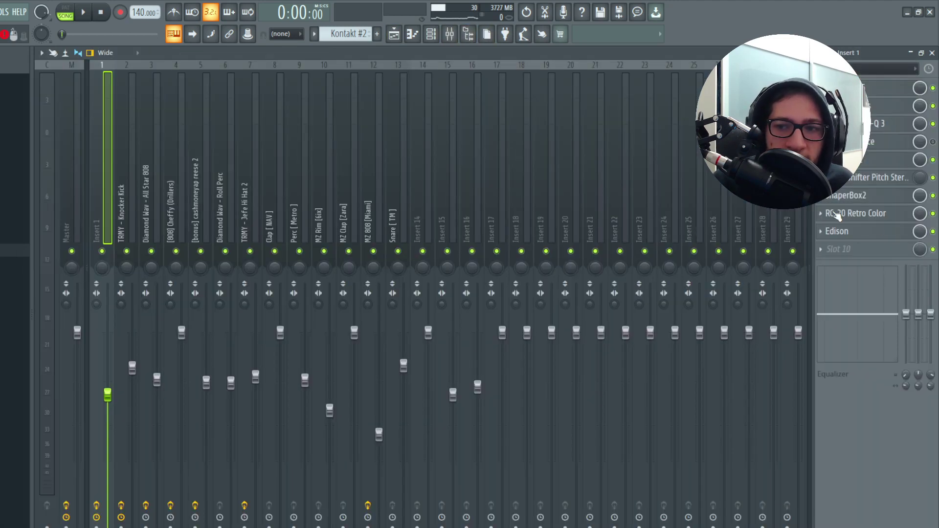
{"action": "left_click", "coordinate": [867, 202]}
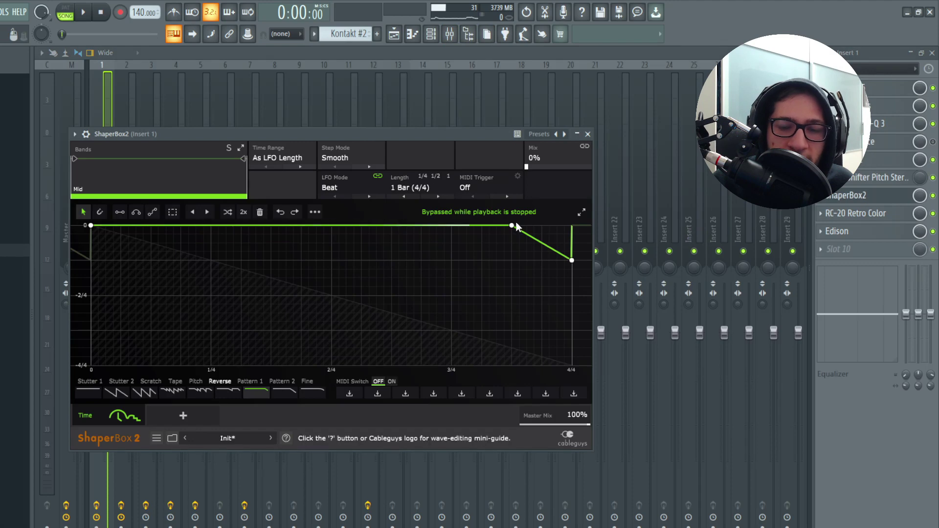
Open the Kontakt pattern in the piano roll and paste the Kontakt #2 melody into it one octave higher
{"action": "left_click", "coordinate": [394, 34]}
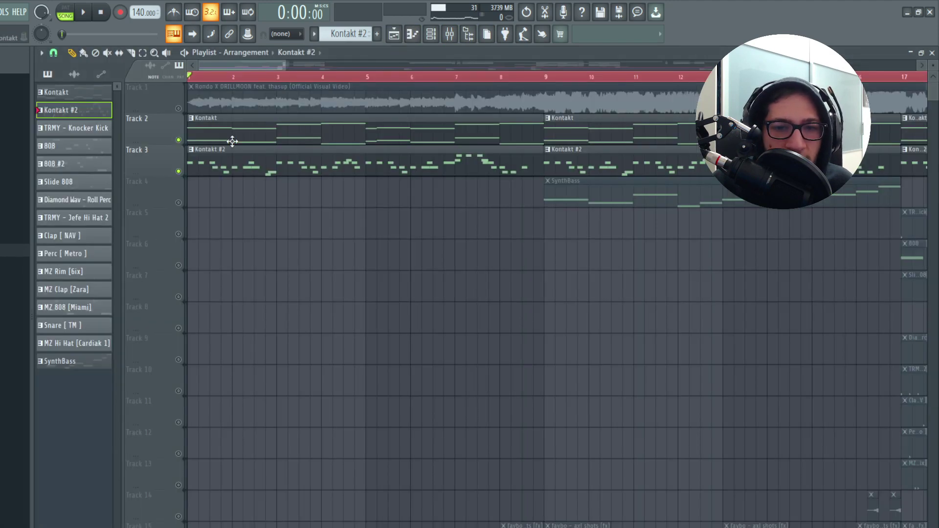
{"action": "double_click", "coordinate": [189, 141]}
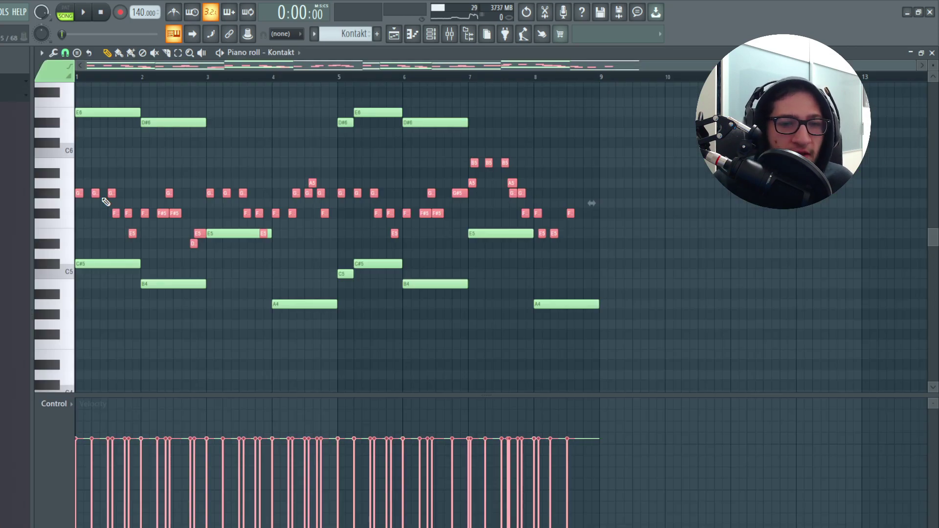
{"action": "scroll", "coordinate": [103, 177], "scroll_direction": "up", "scroll_amount": 5}
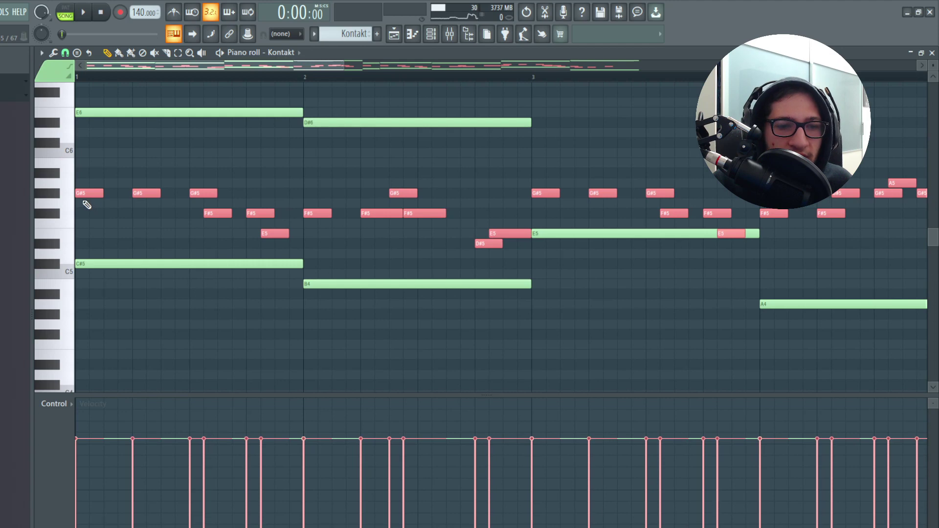
Try a one-bar E5 note above the C#5 in bar 1 and remove it
{"action": "left_click", "coordinate": [102, 263]}
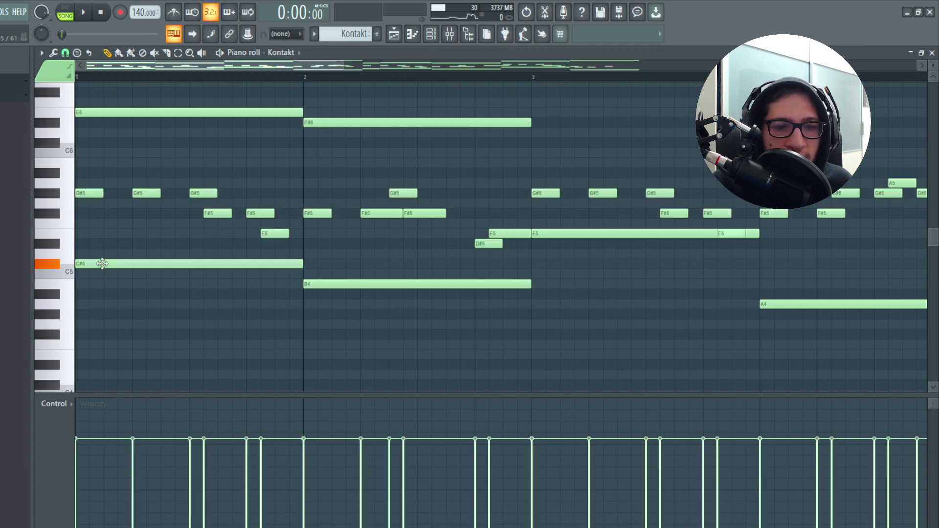
{"action": "left_click", "coordinate": [93, 234]}
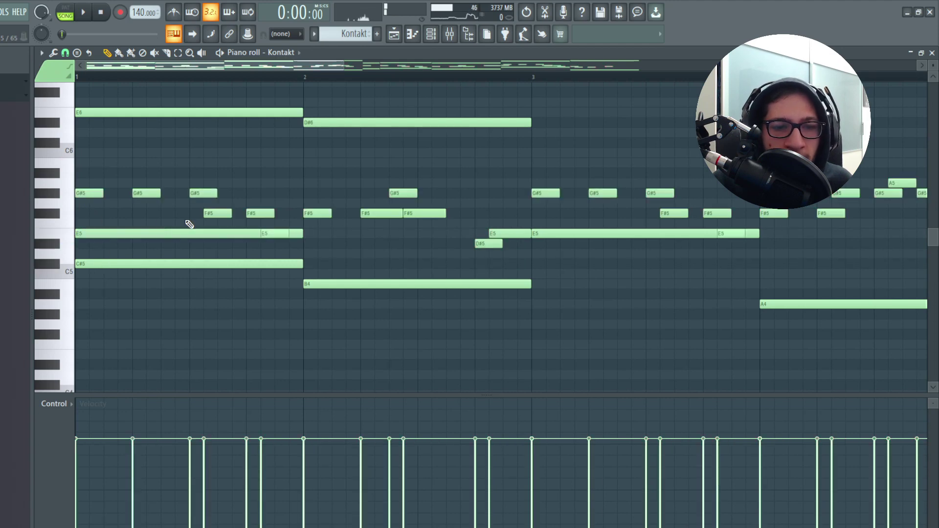
{"action": "right_click", "coordinate": [225, 234]}
Add a one-bar D#5 note above the B4 in bar 2 and audition the melody's G#5 against it
{"action": "scroll", "coordinate": [206, 240], "scroll_direction": "down", "scroll_amount": 3}
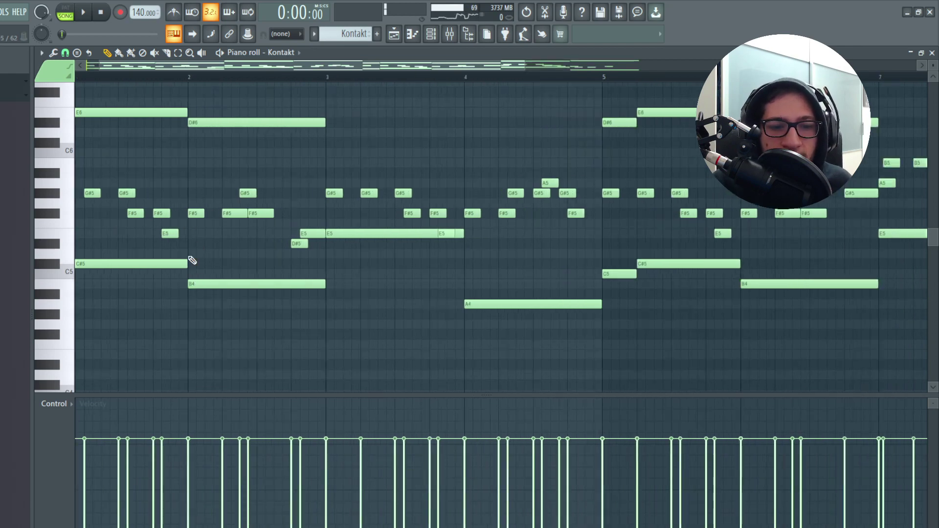
{"action": "left_click", "coordinate": [190, 244]}
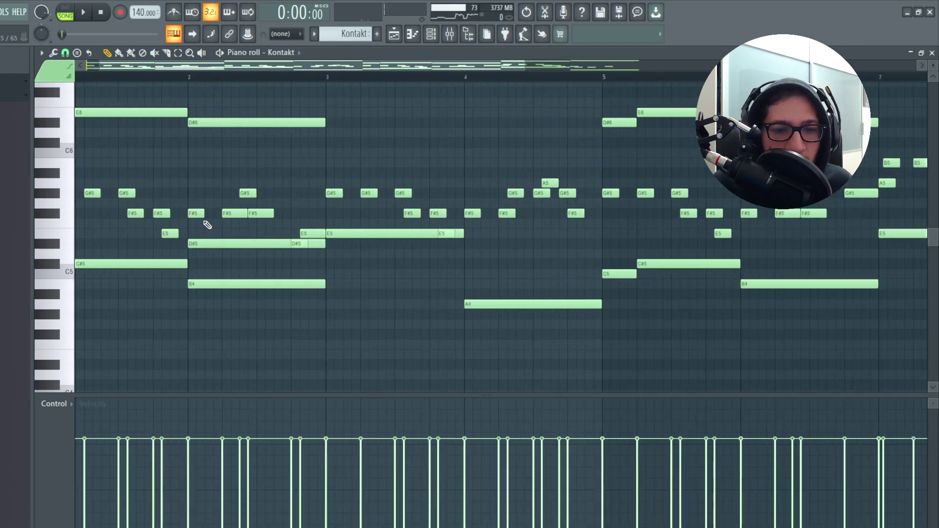
{"action": "left_click", "coordinate": [249, 193]}
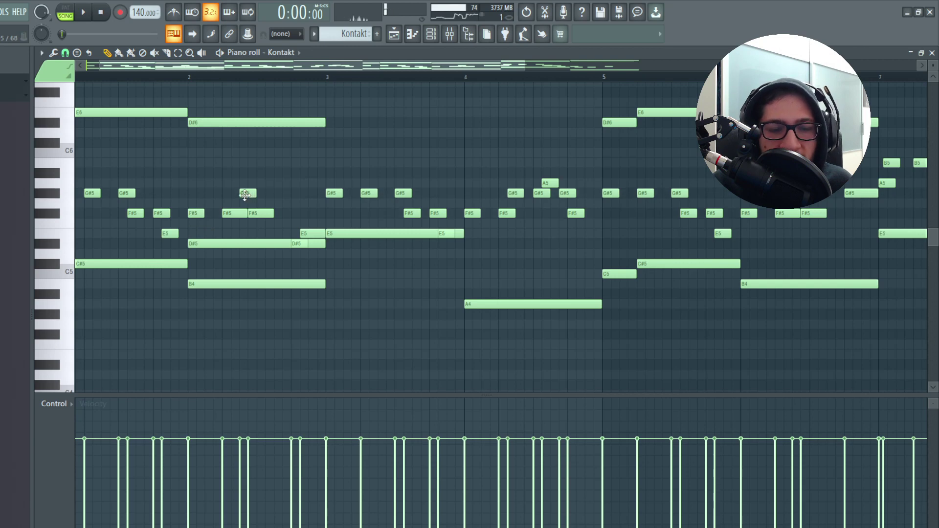
Audition the E5 at the end of bar 2 and delete the one-bar D#5 above the B4
{"action": "left_click", "coordinate": [304, 233]}
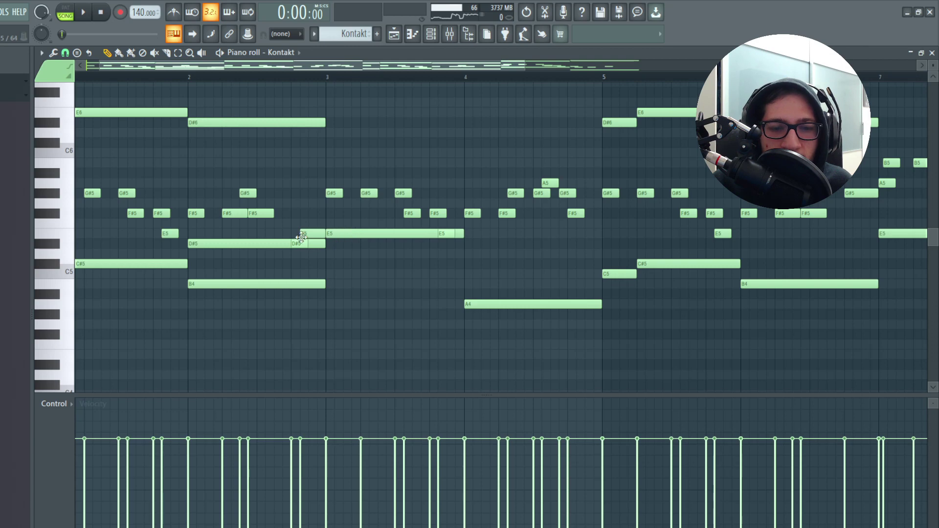
{"action": "right_click", "coordinate": [255, 244]}
{"action": "scroll", "coordinate": [237, 247], "scroll_direction": "down", "scroll_amount": 2, "text": "ctrl"}
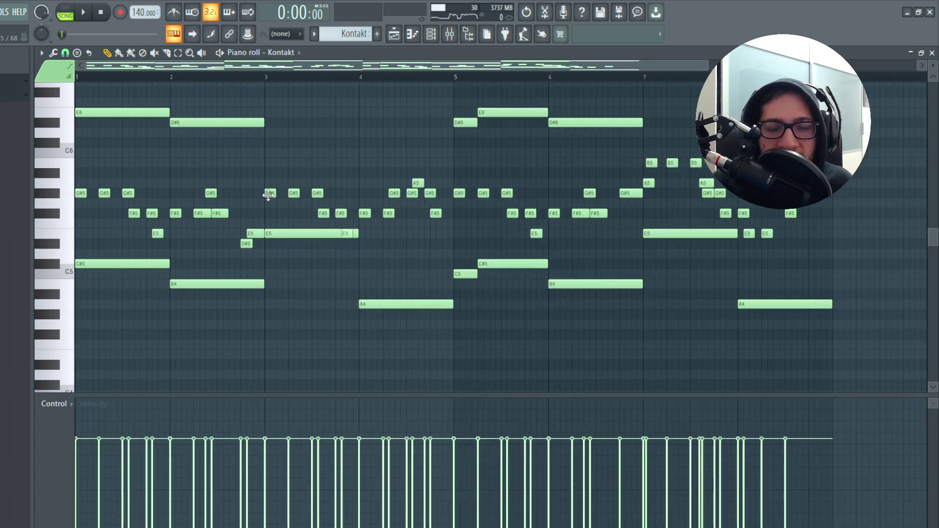
Highlight the E5 notes in bar 3 and the melody notes in bar 4 to compare them with the chords
{"action": "left_click", "coordinate": [178, 53]}
{"action": "scroll", "coordinate": [258, 178], "scroll_direction": "up", "scroll_amount": 3}
{"action": "left_click_drag", "start_coordinate": [298, 271], "coordinate": [352, 300]}
{"action": "scroll", "coordinate": [465, 311], "scroll_direction": "down", "scroll_amount": 2}
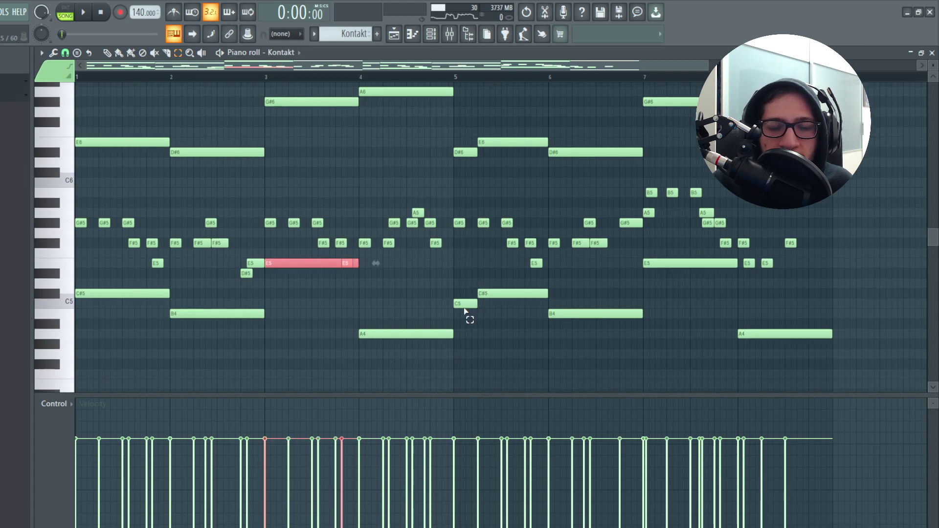
{"action": "mouse_move", "coordinate": [357, 200]}
{"action": "left_mouse_down"}
{"action": "mouse_move", "coordinate": [413, 256]}
{"action": "mouse_move", "coordinate": [366, 191]}
{"action": "left_mouse_up"}
{"action": "scroll", "coordinate": [409, 269], "scroll_direction": "up", "scroll_amount": 2, "text": "ctrl"}
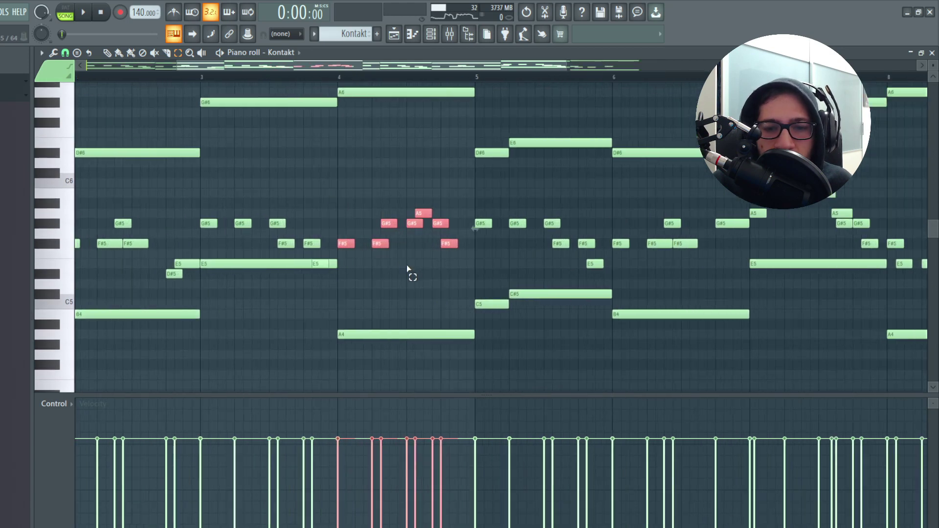
{"action": "scroll", "coordinate": [409, 269], "scroll_direction": "up", "scroll_amount": 1, "text": "ctrl"}
{"action": "left_click", "coordinate": [238, 204]}
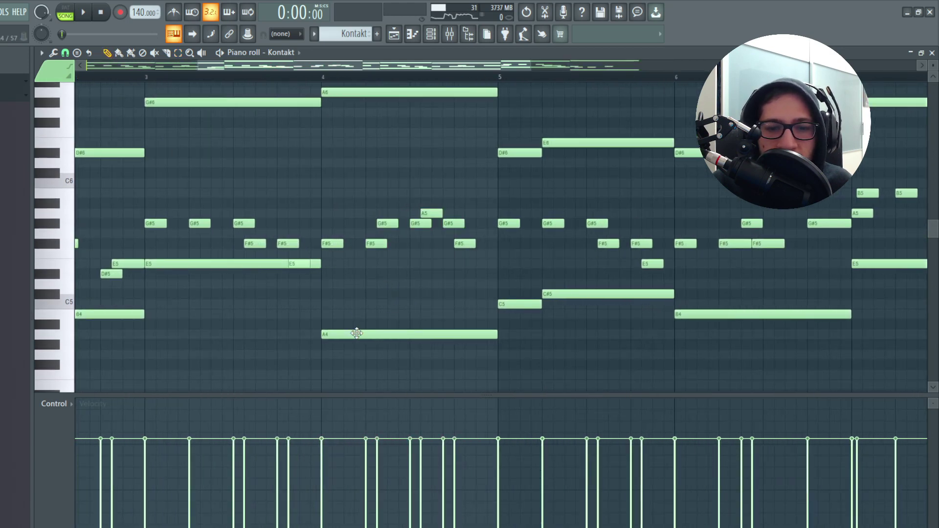
Add one-bar C#5 and E5 notes above the A4 in bar 4 and inspect the melody in bars 7 and 8
{"action": "left_click", "coordinate": [325, 294]}
{"action": "left_click", "coordinate": [325, 264]}
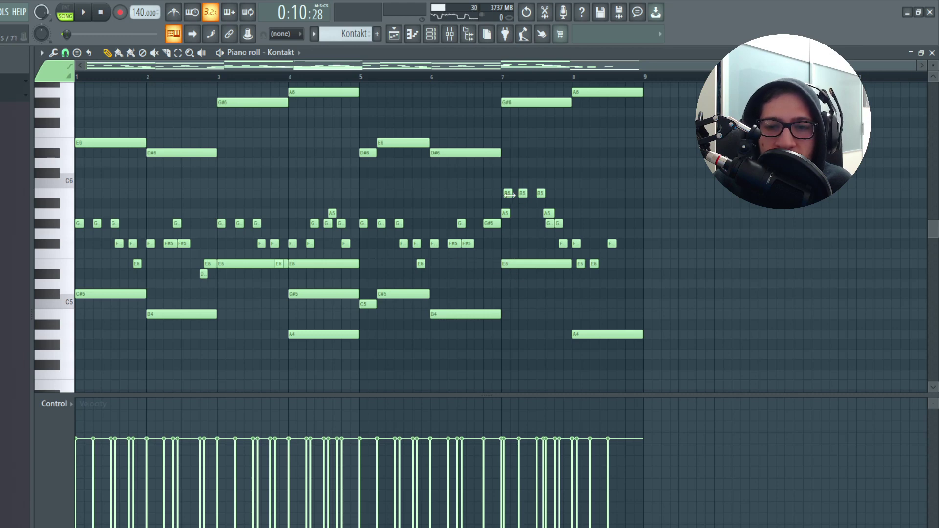
{"action": "scroll", "coordinate": [504, 191], "scroll_direction": "up", "scroll_amount": 3}
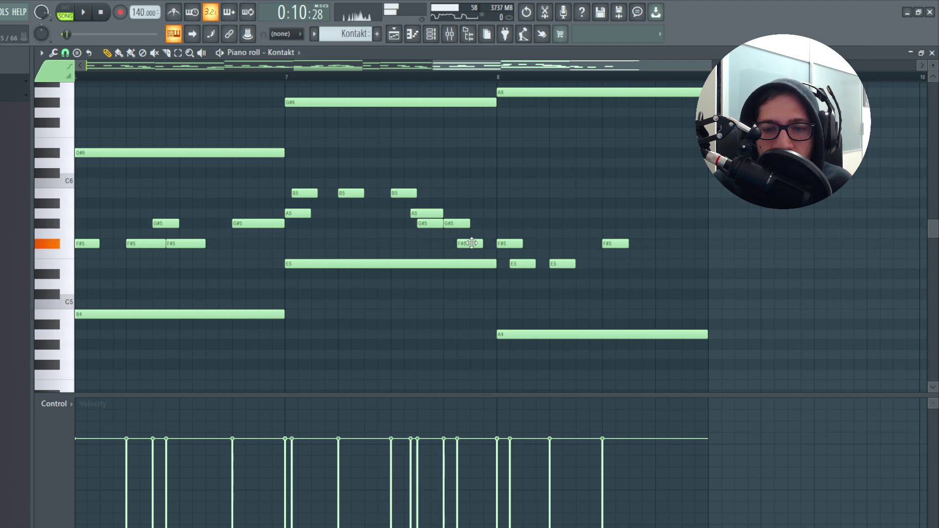
{"action": "scroll", "coordinate": [581, 264], "scroll_direction": "down", "scroll_amount": 3}
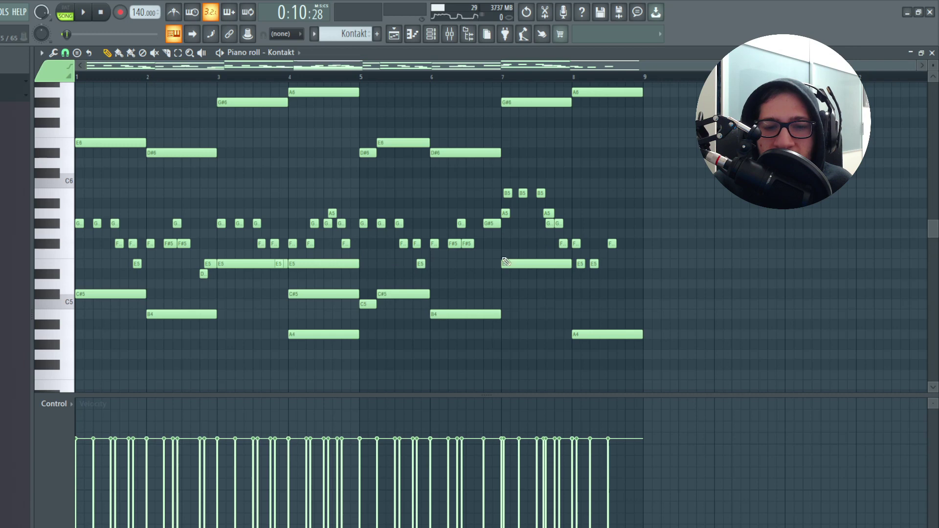
Switch to the mixer and show Insert 1's Guitar Rig 5, second-slot effect and FabFilter Pro-Q 3, closing each again
{"action": "key", "text": "F5"}
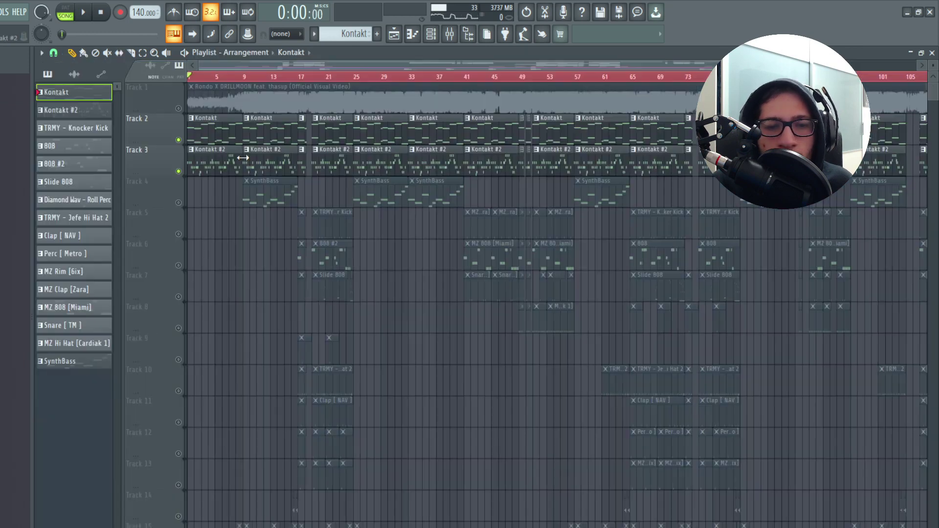
{"action": "key", "text": "F9"}
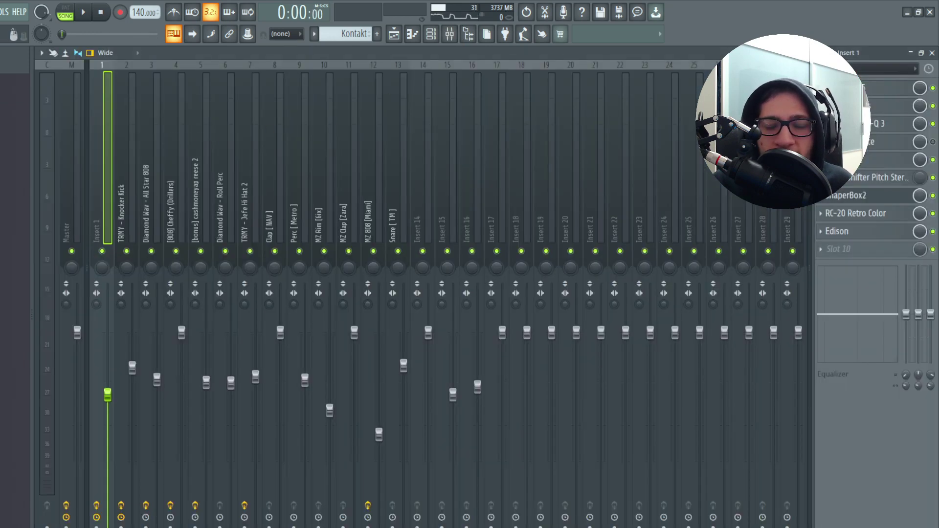
{"action": "left_click", "coordinate": [861, 88]}
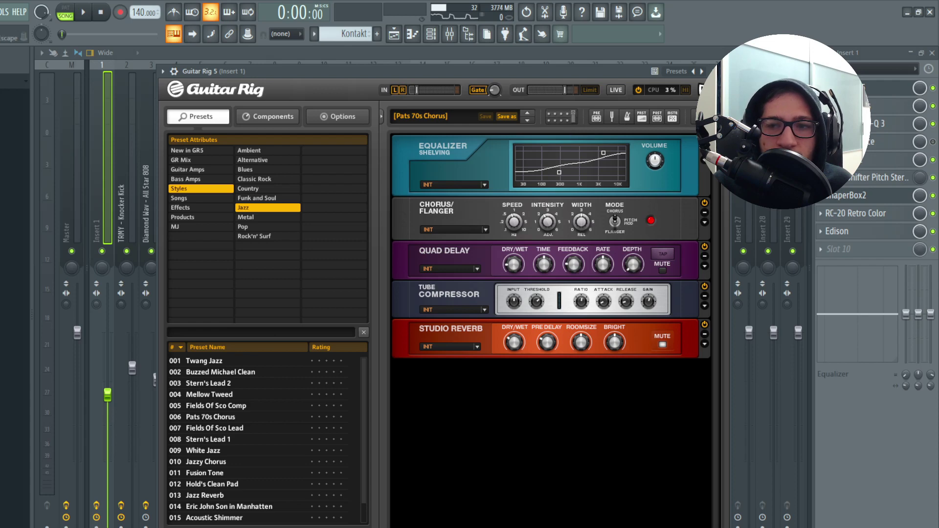
{"action": "left_click", "coordinate": [862, 88]}
{"action": "left_click", "coordinate": [862, 106]}
{"action": "left_click", "coordinate": [861, 106]}
{"action": "left_click", "coordinate": [861, 123]}
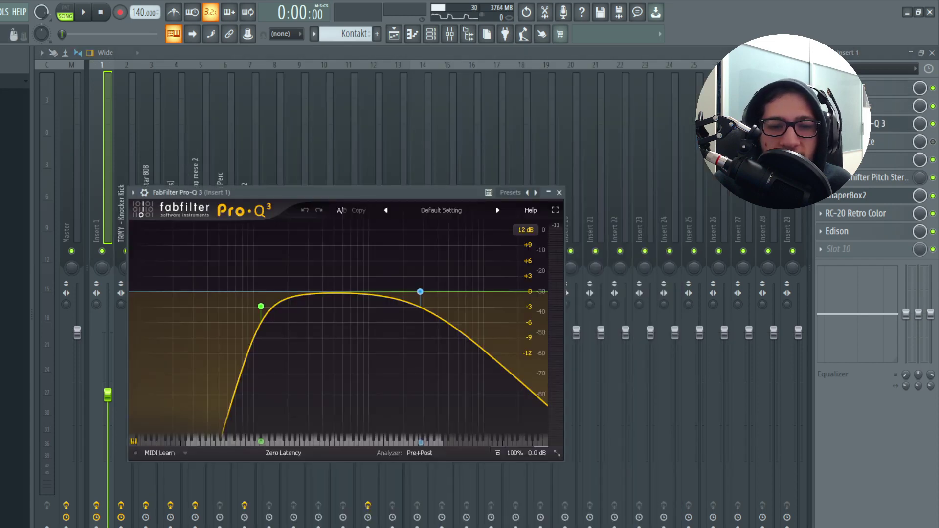
{"action": "left_click", "coordinate": [861, 124]}
Briefly show the fifth-slot effect and RC-20 Retro Color on Insert 1
{"action": "left_click", "coordinate": [862, 163]}
{"action": "left_click", "coordinate": [863, 163]}
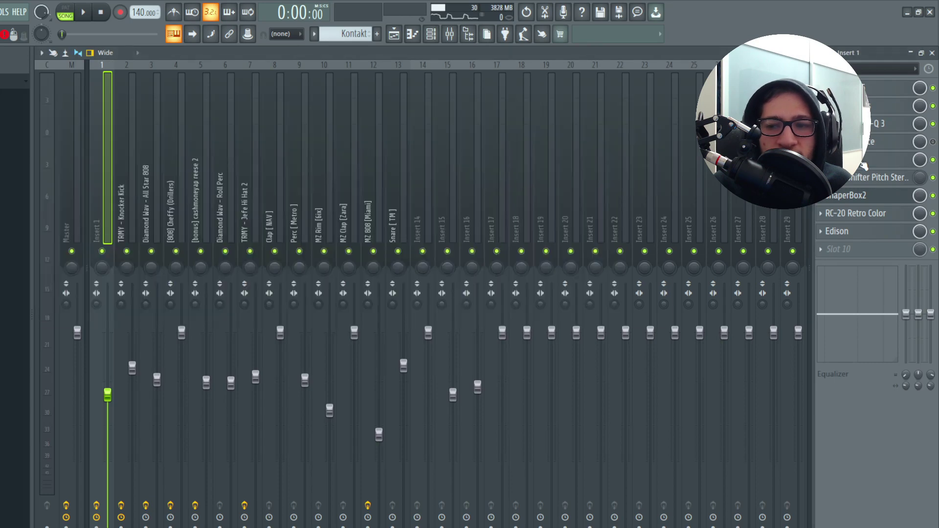
{"action": "left_click", "coordinate": [857, 214]}
{"action": "left_click", "coordinate": [857, 214]}
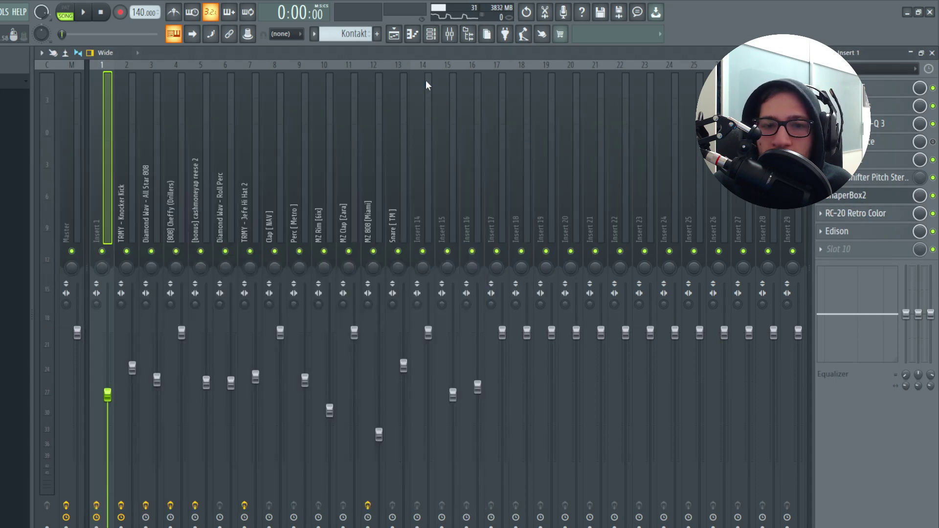
Return to the playlist and play the Kontakt and Kontakt #2 patterns together from bar 1
{"action": "left_click", "coordinate": [394, 34]}
{"action": "scroll", "coordinate": [211, 139], "scroll_direction": "down", "scroll_amount": 1}
{"action": "scroll", "coordinate": [210, 141], "scroll_direction": "down", "scroll_amount": 4}
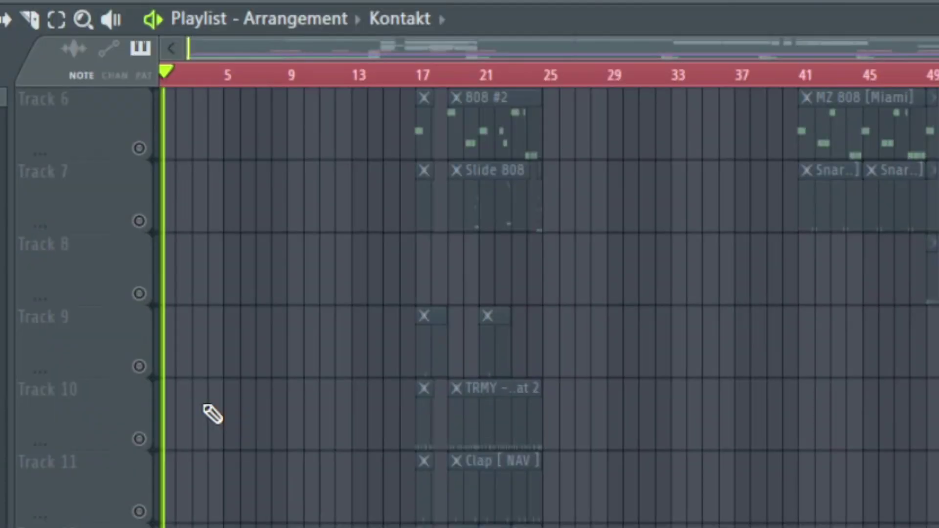
{"action": "scroll", "coordinate": [209, 222], "scroll_direction": "up", "scroll_amount": 5}
{"action": "scroll", "coordinate": [209, 221], "scroll_direction": "up", "scroll_amount": 3, "text": "ctrl"}
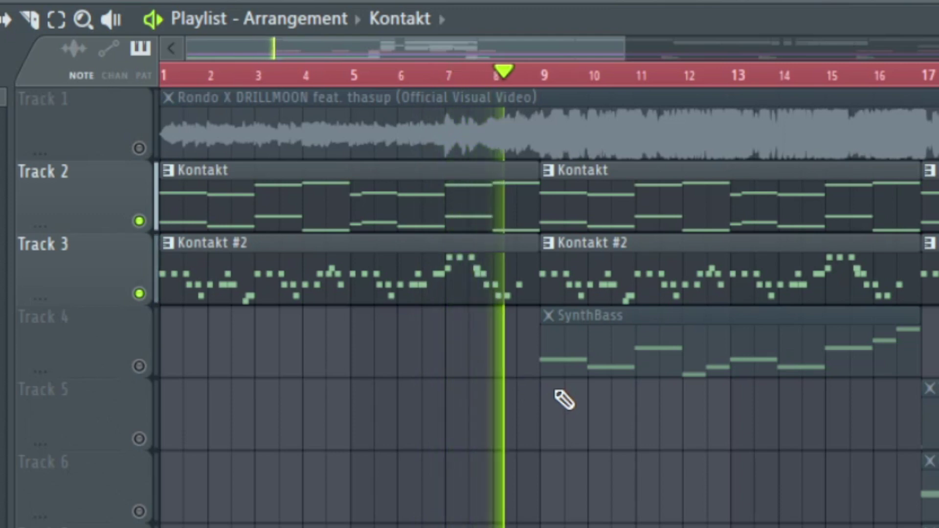
Examine the automation clips on tracks 18 to 23 around bar 16, opening and closing the Balance - Insert 1 - Volume clip
{"action": "scroll", "coordinate": [555, 402], "scroll_direction": "down", "scroll_amount": 5}
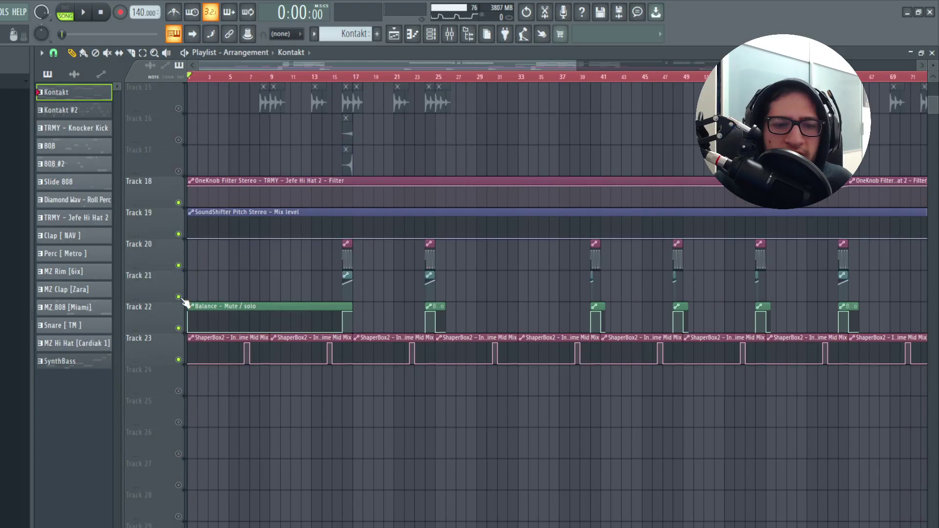
{"action": "scroll", "coordinate": [268, 267], "scroll_direction": "up", "scroll_amount": 10}
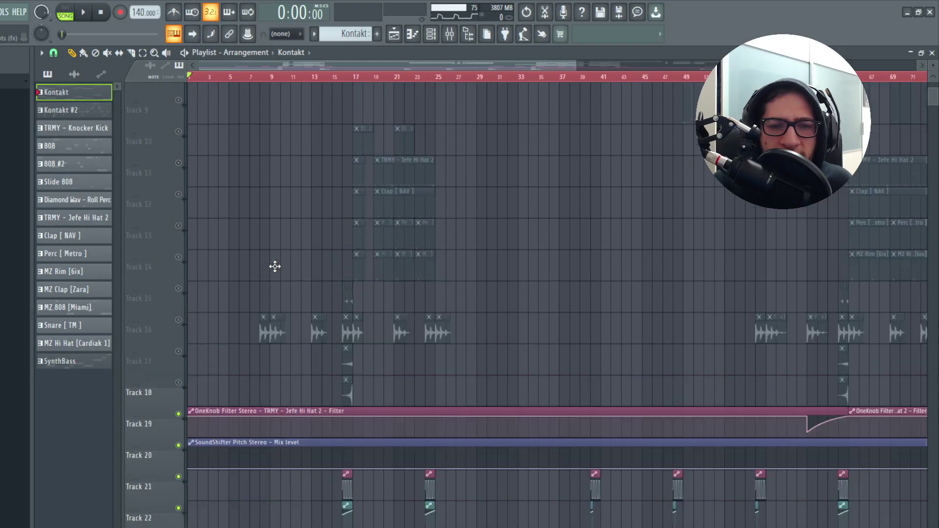
{"action": "scroll", "coordinate": [350, 216], "scroll_direction": "down", "scroll_amount": 8}
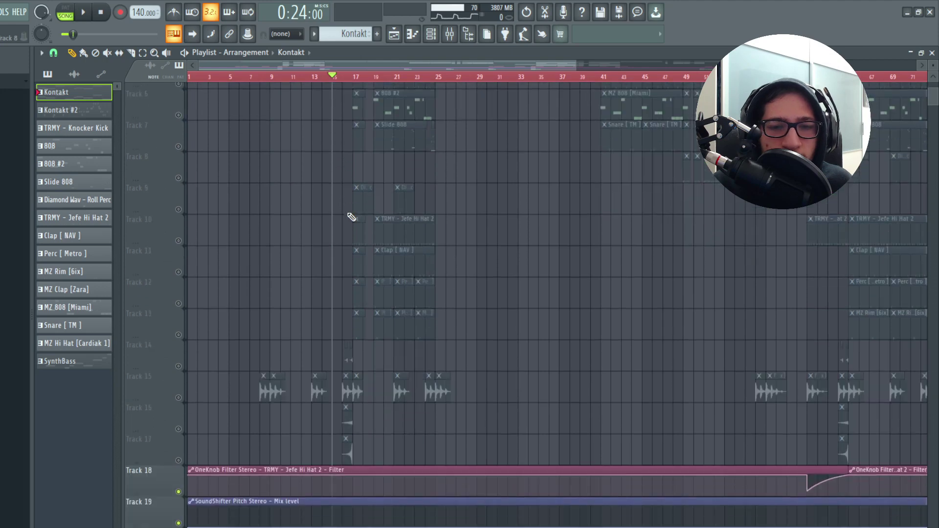
{"action": "scroll", "coordinate": [342, 267], "scroll_direction": "up", "scroll_amount": 3}
{"action": "scroll", "coordinate": [374, 308], "scroll_direction": "down", "scroll_amount": 4}
{"action": "scroll", "coordinate": [373, 313], "scroll_direction": "up", "scroll_amount": 3}
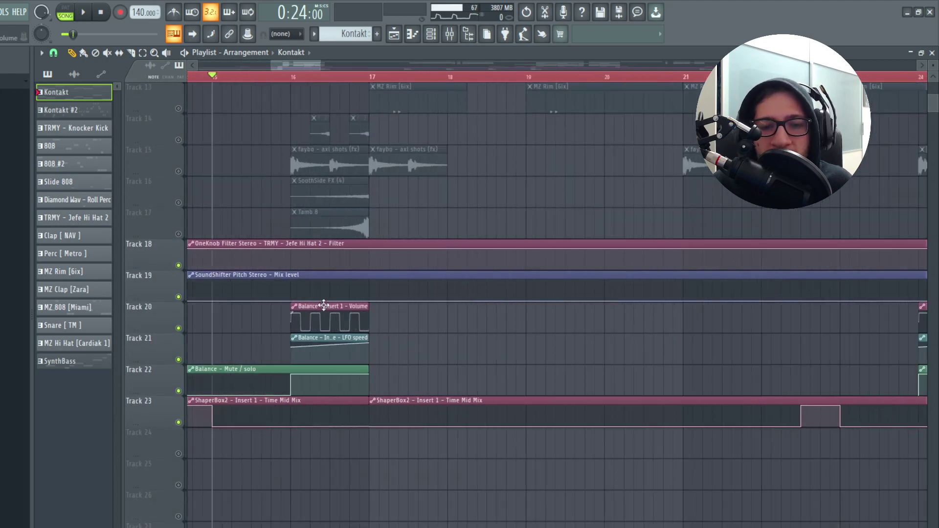
{"action": "double_click", "coordinate": [345, 318]}
{"action": "left_click", "coordinate": [438, 193]}
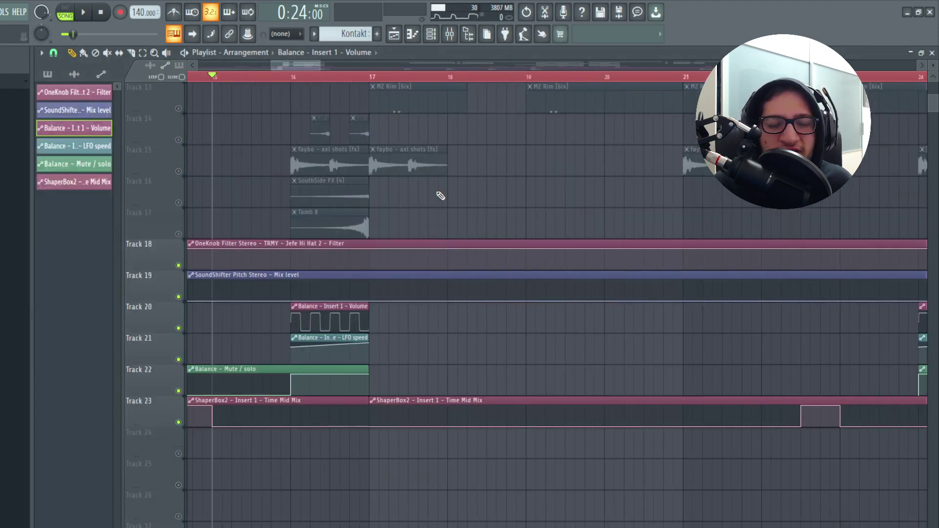
Play the guitars from bar 15 into bar 16 to hear the Balance volume and LFO speed automation
{"action": "scroll", "coordinate": [441, 195], "scroll_direction": "up", "scroll_amount": 4}
{"action": "key", "text": "space"}
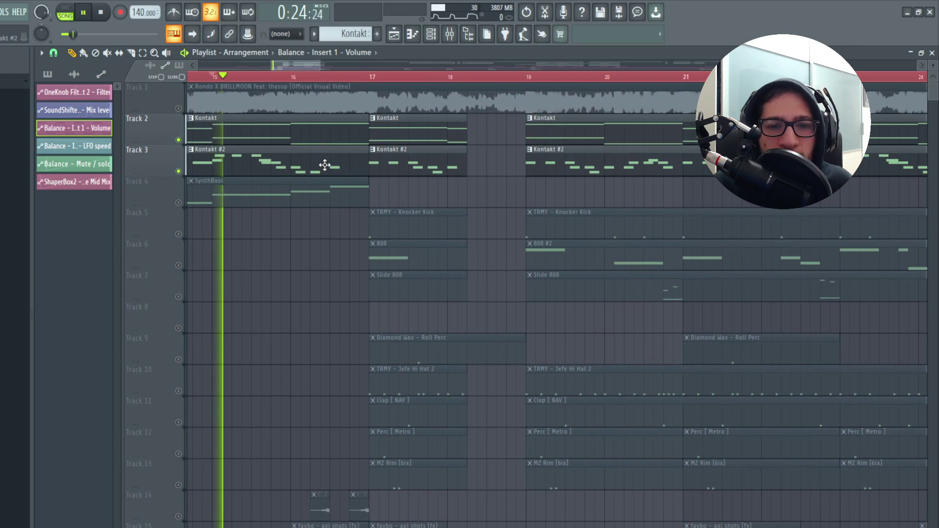
{"action": "scroll", "coordinate": [351, 201], "scroll_direction": "down", "scroll_amount": 3}
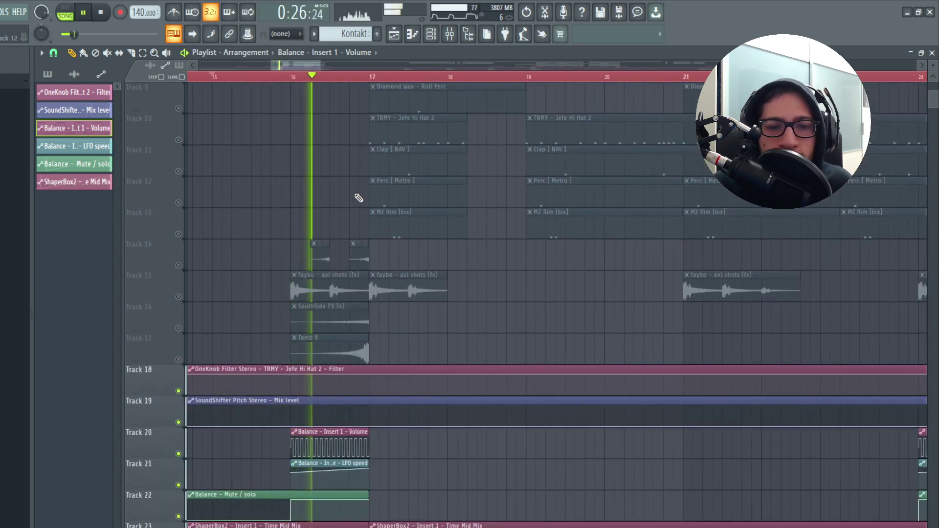
{"action": "key", "text": "space"}
{"action": "scroll", "coordinate": [321, 296], "scroll_direction": "down", "scroll_amount": 1}
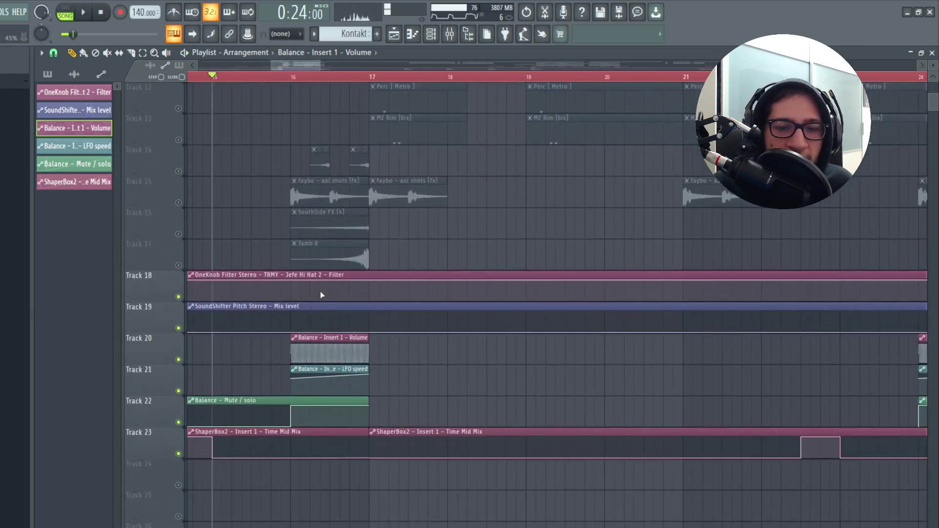
Move playback to about bar 48 and listen to the same Balance automation there
{"action": "scroll", "coordinate": [308, 332], "scroll_direction": "up", "scroll_amount": 4}
{"action": "scroll", "coordinate": [310, 300], "scroll_direction": "down", "scroll_amount": 6}
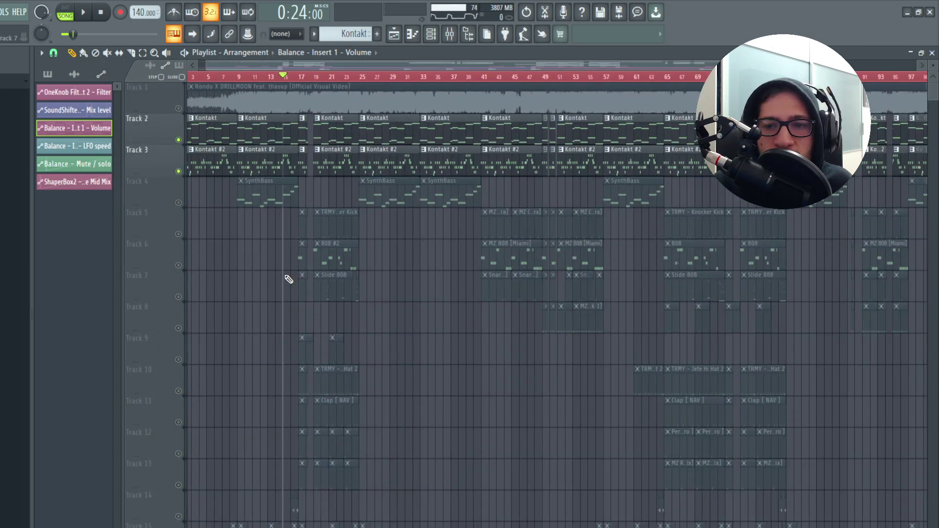
{"action": "left_click", "coordinate": [443, 76]}
{"action": "scroll", "coordinate": [443, 77], "scroll_direction": "up", "scroll_amount": 3}
{"action": "scroll", "coordinate": [445, 162], "scroll_direction": "down", "scroll_amount": 3}
{"action": "scroll", "coordinate": [553, 180], "scroll_direction": "up", "scroll_amount": 2}
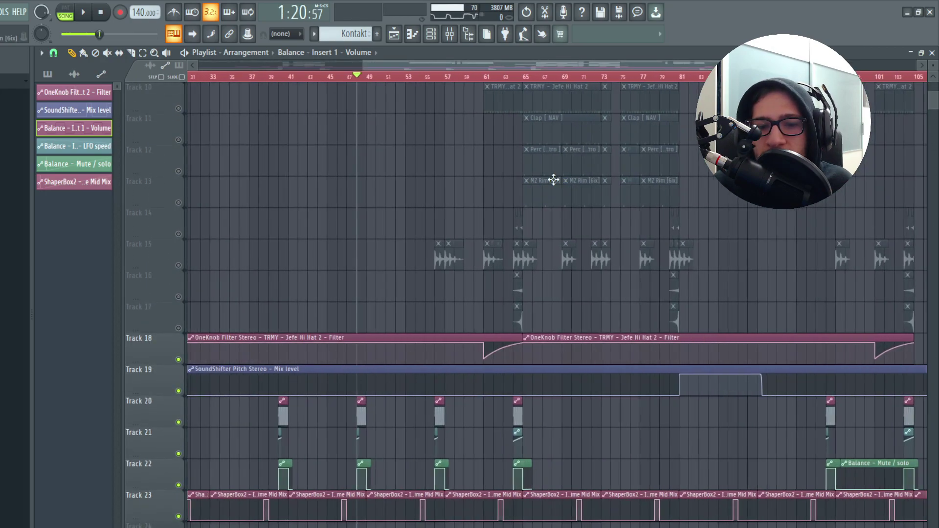
{"action": "scroll", "coordinate": [354, 178], "scroll_direction": "up", "scroll_amount": 3}
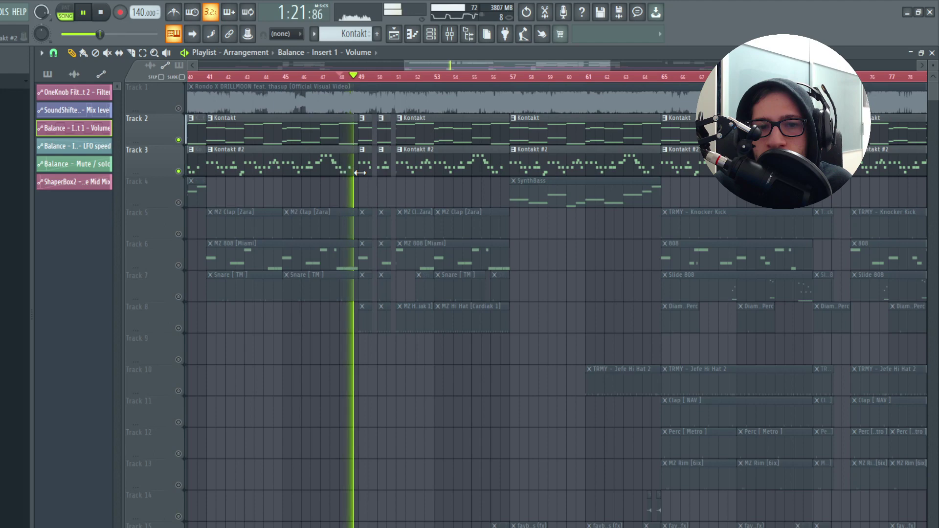
{"action": "scroll", "coordinate": [360, 173], "scroll_direction": "down", "scroll_amount": 4}
Set the playhead to bar 9 and open the SynthBass pattern's Omnisphere notes in the piano roll
{"action": "left_click", "coordinate": [270, 86]}
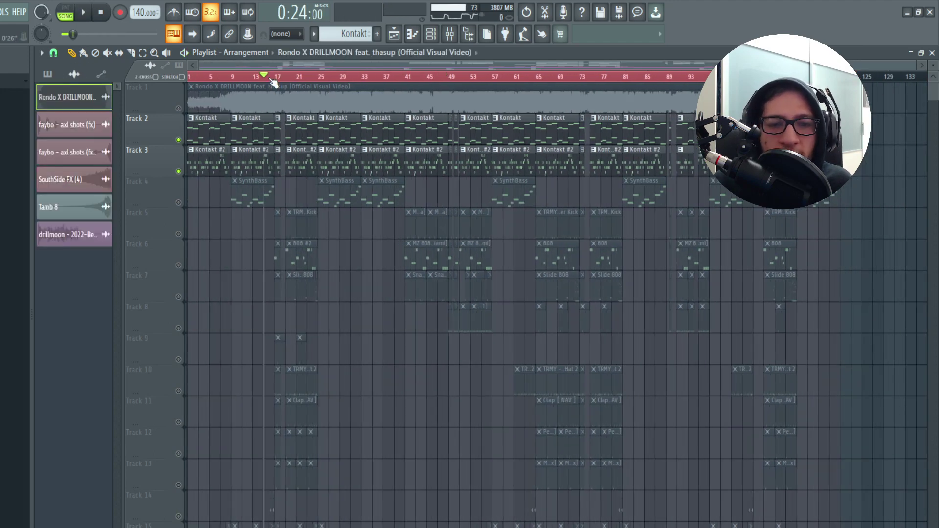
{"action": "left_click_drag", "start_coordinate": [272, 81], "coordinate": [236, 80]}
{"action": "left_click", "coordinate": [431, 35]}
{"action": "left_click", "coordinate": [278, 123]}
{"action": "double_click", "coordinate": [245, 189]}
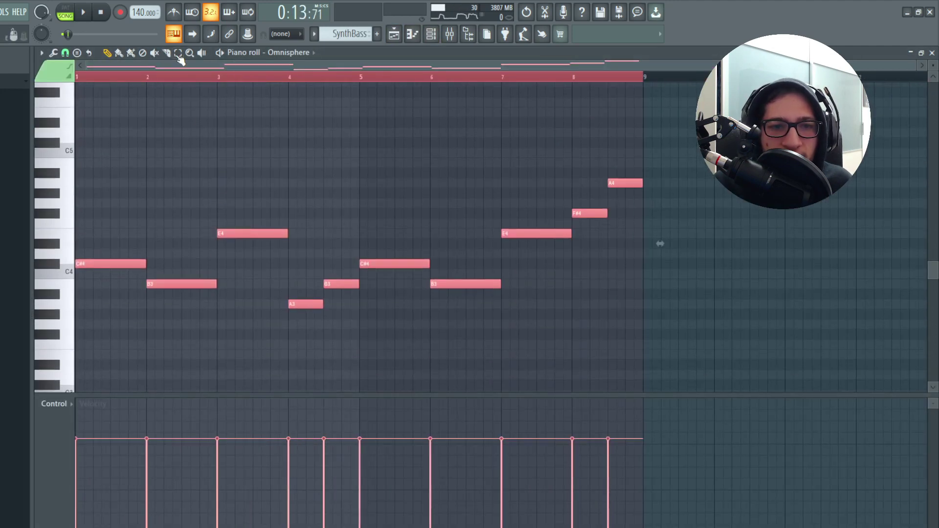
Highlight individual SynthBass notes, including the bar 2 B3 and the closing F#4 and A4, and play the part from bar 9
{"action": "left_click", "coordinate": [326, 285]}
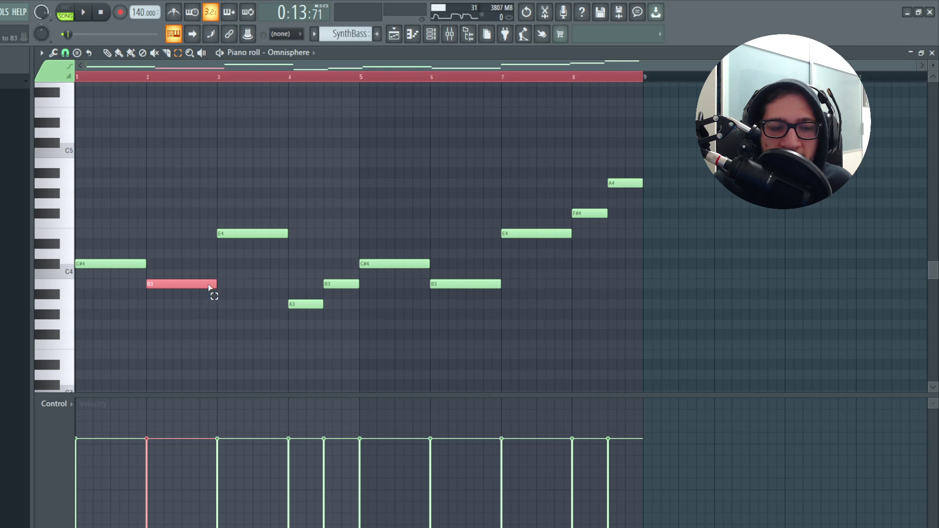
{"action": "left_click_drag", "start_coordinate": [679, 168], "coordinate": [595, 243]}
{"action": "left_click_drag", "start_coordinate": [575, 207], "coordinate": [581, 202]}
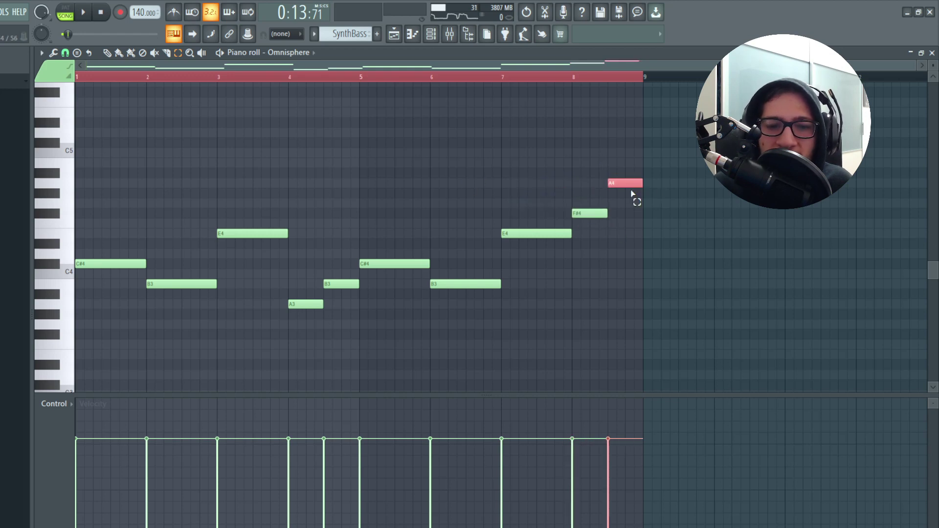
{"action": "key", "text": "space"}
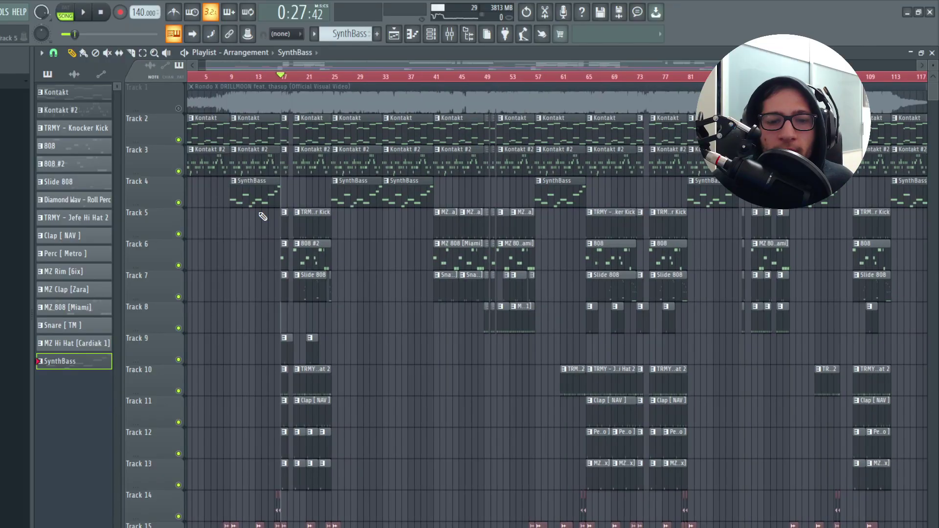
Examine the drum section at bars 17 to 25 in the playlist and open the Clap [ NAV ] pattern's notes
{"action": "scroll", "coordinate": [332, 298], "scroll_direction": "up", "scroll_amount": 5}
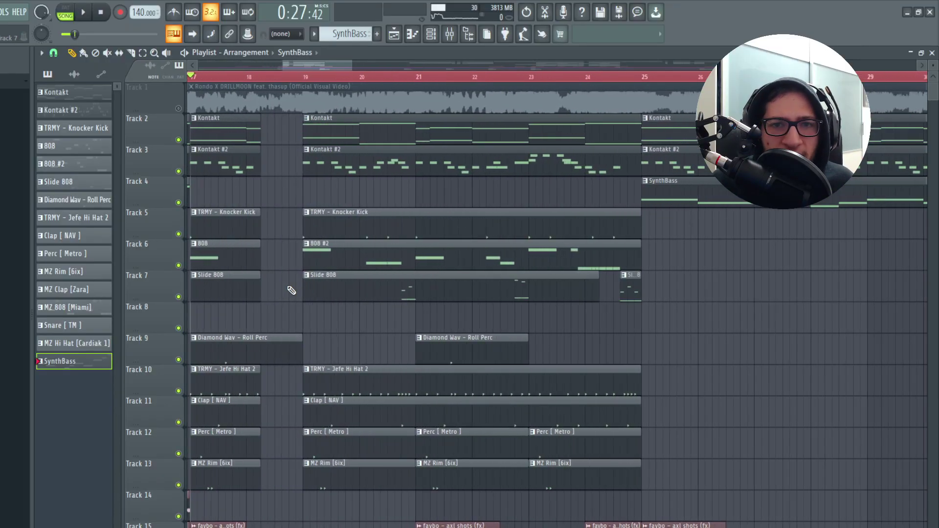
{"action": "scroll", "coordinate": [293, 290], "scroll_direction": "down", "scroll_amount": 1}
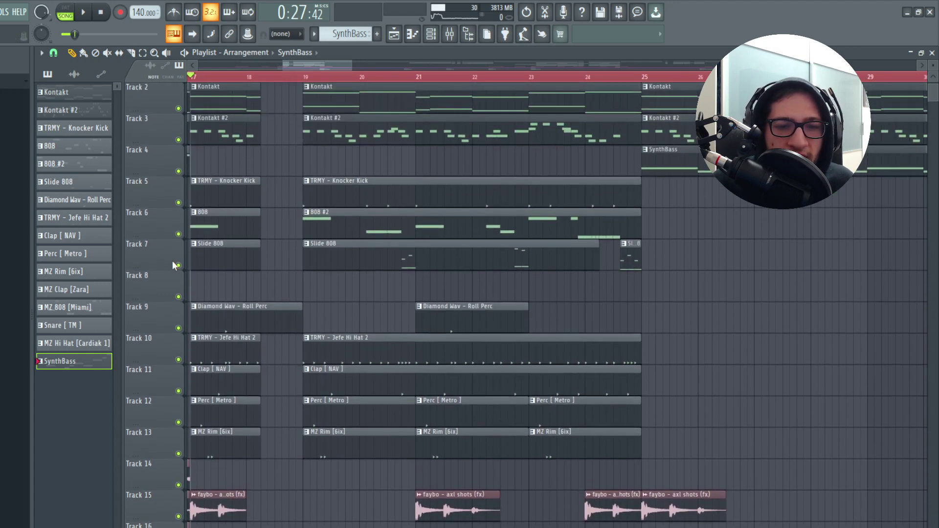
{"action": "double_click", "coordinate": [196, 386]}
{"action": "scroll", "coordinate": [176, 331], "scroll_direction": "up", "scroll_amount": 3}
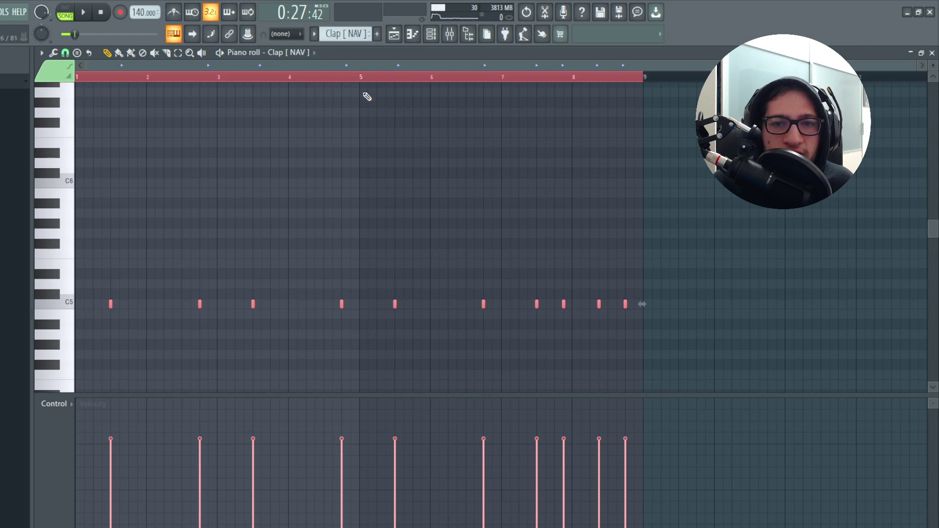
Open the TRMY - Jefe Hi Hat 2 pattern in the piano roll and play its hi-hat notes on their own
{"action": "left_click", "coordinate": [432, 35]}
{"action": "left_click", "coordinate": [432, 35]}
{"action": "left_click", "coordinate": [209, 212]}
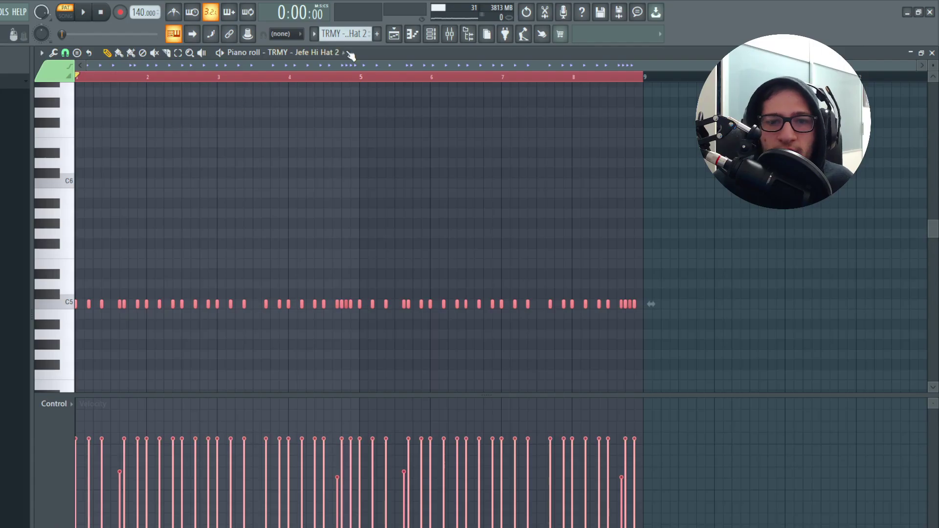
{"action": "left_click", "coordinate": [431, 35]}
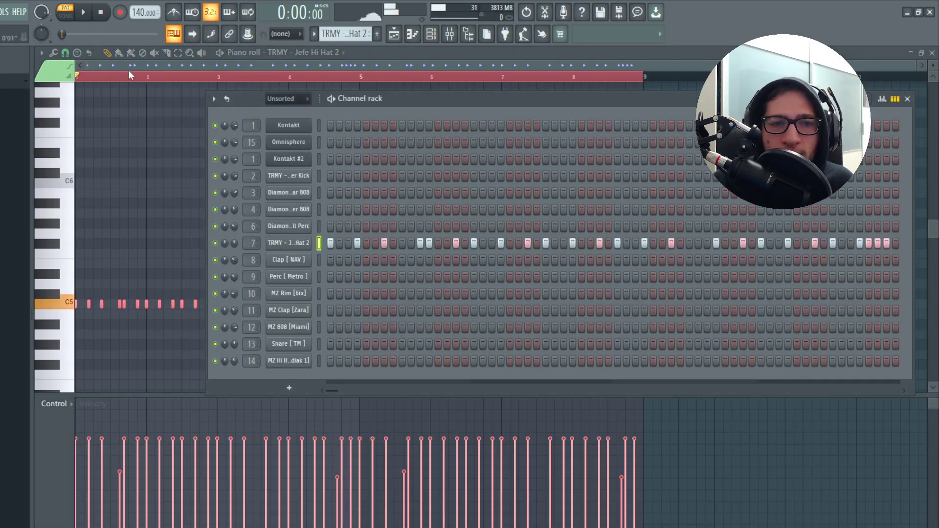
{"action": "key", "text": "F6"}
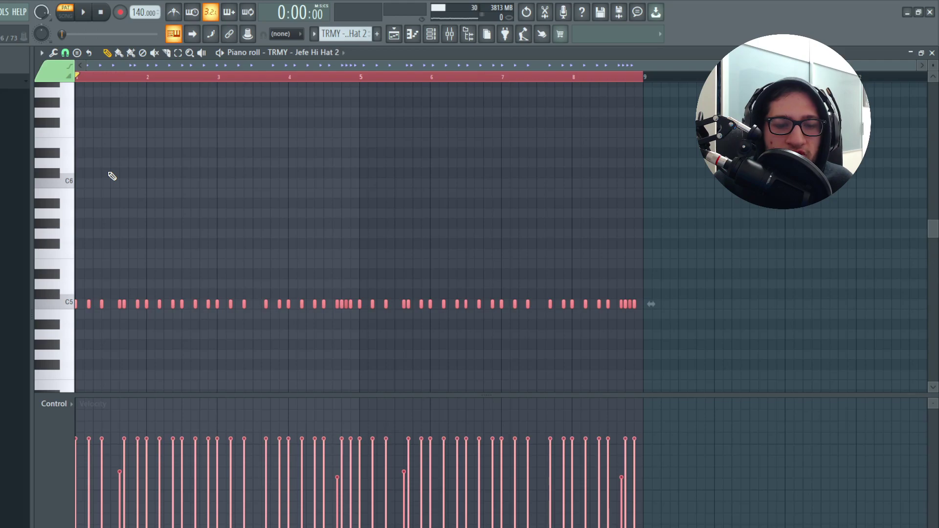
{"action": "key", "text": "space"}
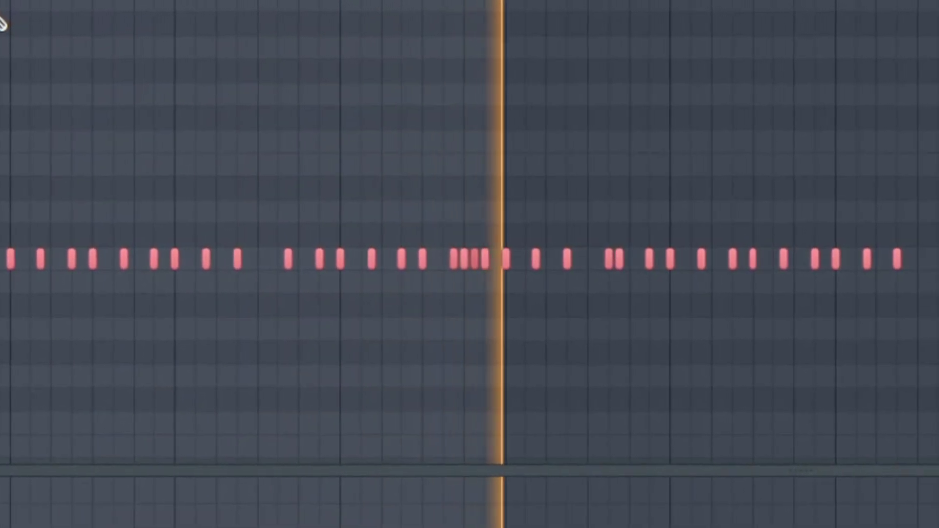
{"action": "key", "text": "space"}
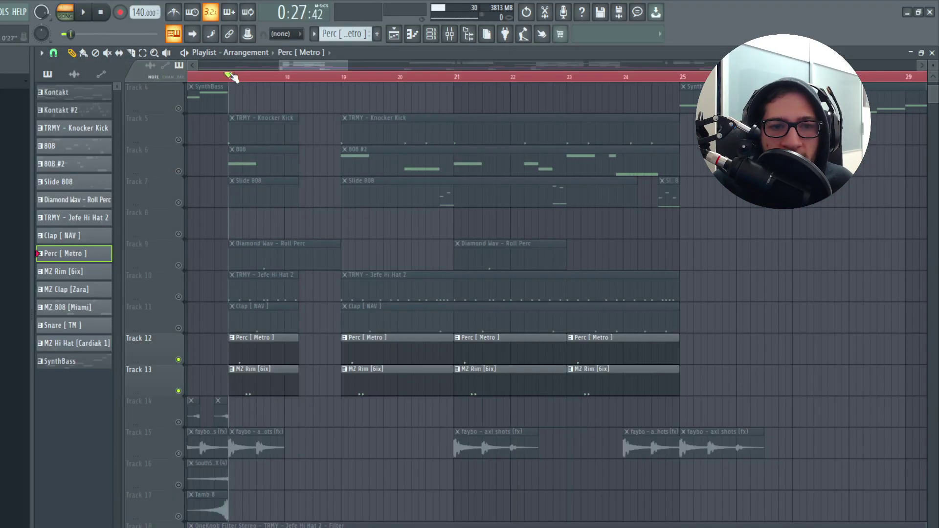
Play the Perc [ Metro ] and MZ Rim [6ix] clips from bar 17, isolating Track 13 and Track 12 in turn
{"action": "key", "text": "l"}
{"action": "scroll", "coordinate": [278, 238], "scroll_direction": "up", "scroll_amount": 2}
{"action": "key", "text": "space"}
{"action": "left_click", "coordinate": [179, 391]}
{"action": "left_click", "coordinate": [179, 391]}
{"action": "left_click", "coordinate": [179, 359]}
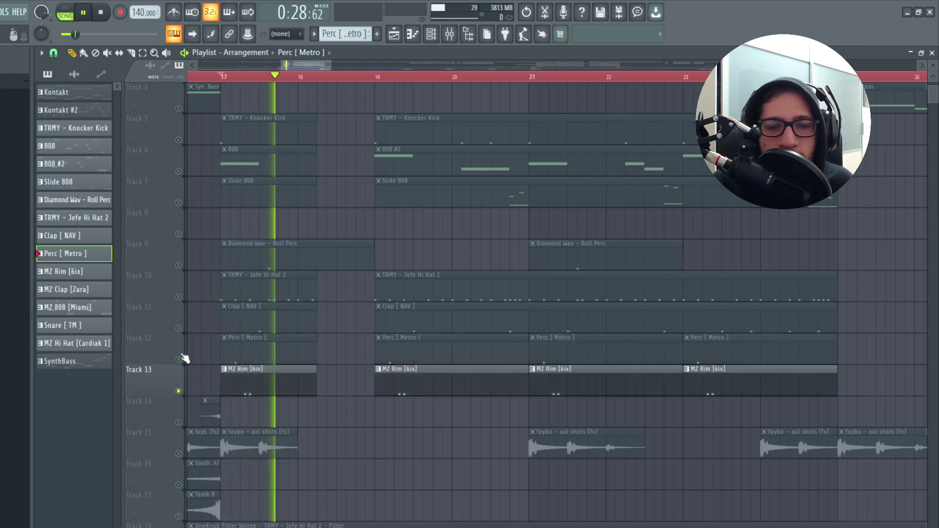
{"action": "left_click", "coordinate": [178, 360]}
Solo Track 9 and play the Diamond Wav - Roll Perc clip from bar 17
{"action": "right_click", "coordinate": [179, 266]}
{"action": "key", "text": "space"}
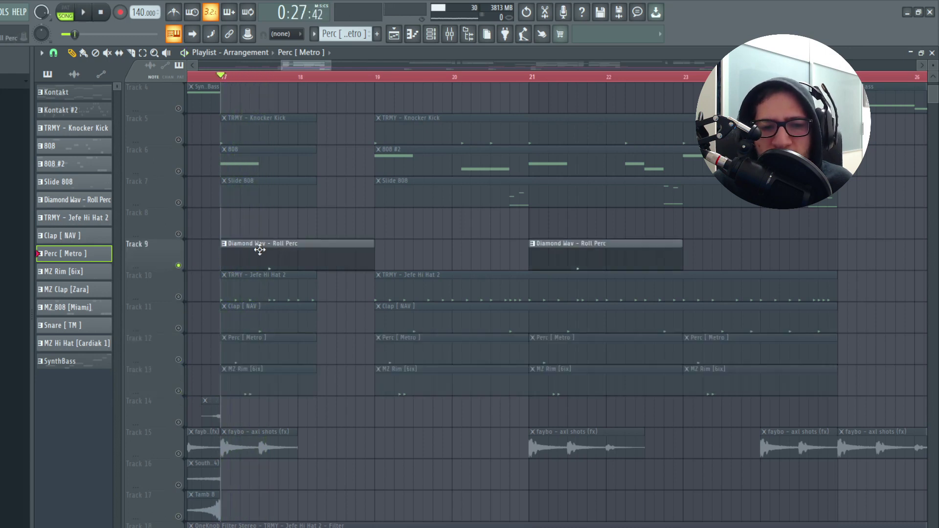
{"action": "key", "text": "space"}
{"action": "key", "text": "space"}
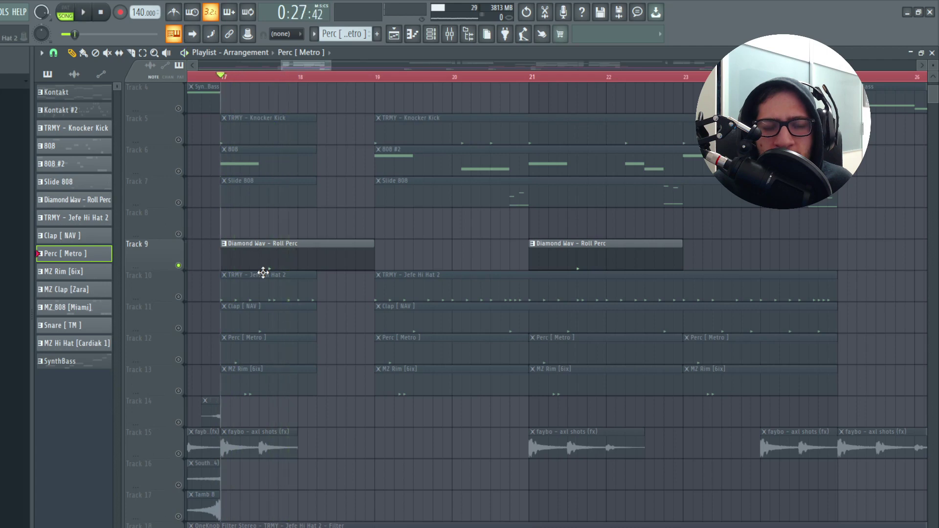
Inspect the faybo - axl shots (fx) sample settings and play its Track 15 clips around bar 17
{"action": "scroll", "coordinate": [264, 279], "scroll_direction": "down", "scroll_amount": 3}
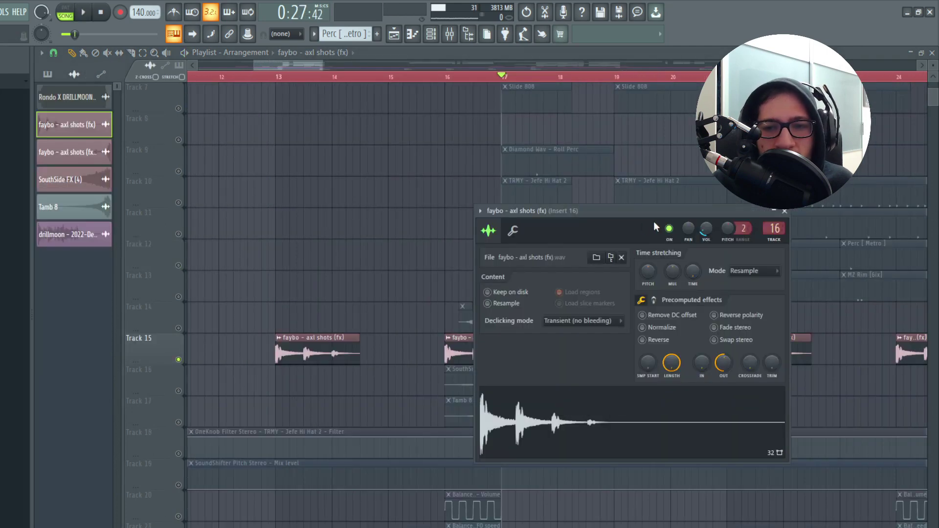
{"action": "key", "text": "Escape"}
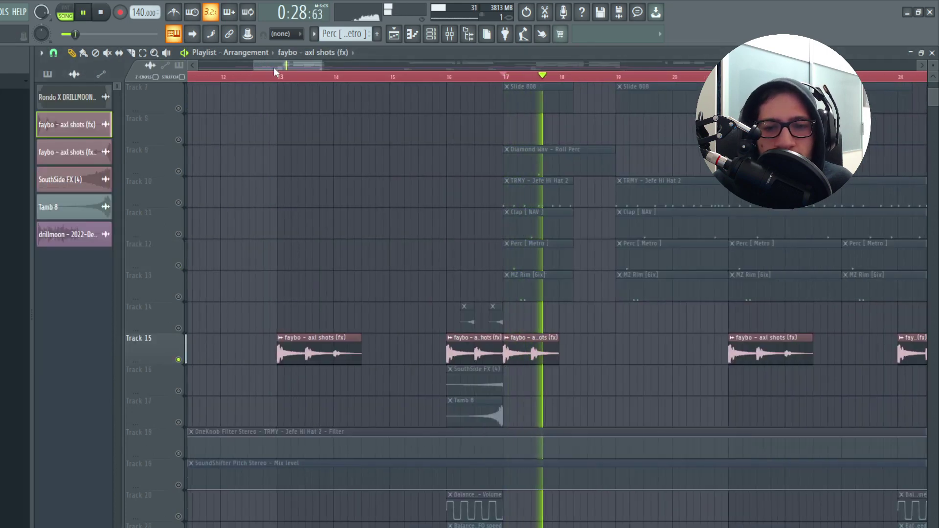
{"action": "scroll", "coordinate": [332, 168], "scroll_direction": "down", "scroll_amount": 4}
{"action": "key", "text": "space"}
{"action": "scroll", "coordinate": [242, 96], "scroll_direction": "down", "scroll_amount": 2}
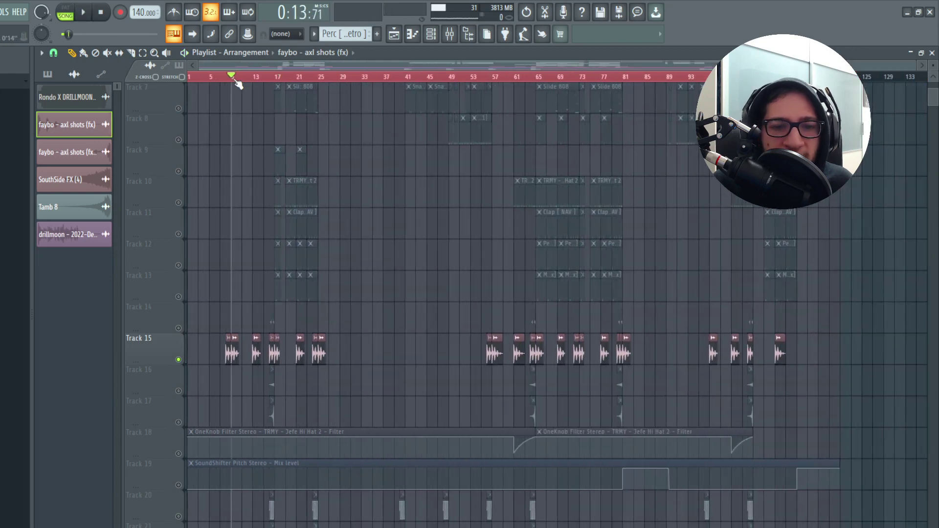
Locate the transition effects at bar 16 on Tracks 14, 16 and 17 and inspect the reversed faybo - axl shots (fx) #2 sample
{"action": "scroll", "coordinate": [230, 128], "scroll_direction": "up", "scroll_amount": 4}
{"action": "left_click", "coordinate": [351, 79]}
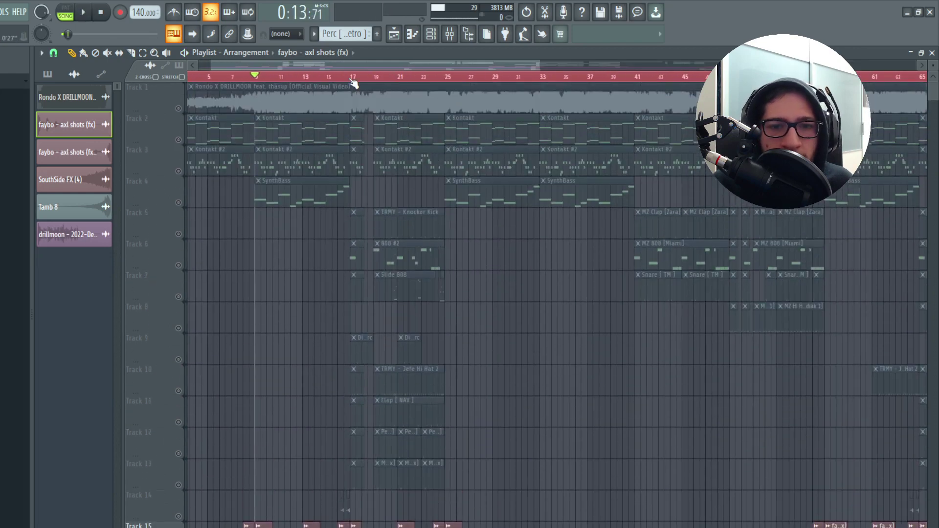
{"action": "scroll", "coordinate": [345, 254], "scroll_direction": "down", "scroll_amount": 3}
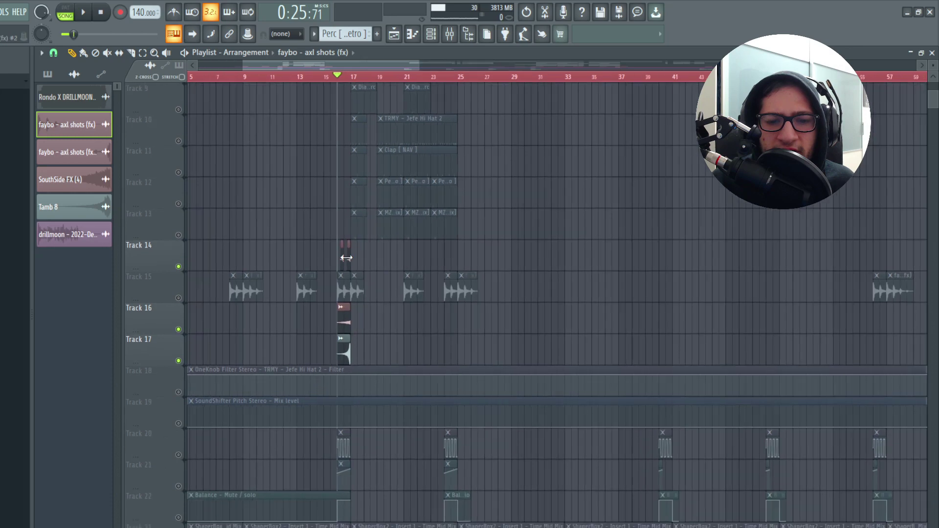
{"action": "scroll", "coordinate": [363, 318], "scroll_direction": "up", "scroll_amount": 3}
{"action": "scroll", "coordinate": [342, 332], "scroll_direction": "up", "scroll_amount": 1}
{"action": "left_click", "coordinate": [297, 339]}
{"action": "key", "text": "Escape"}
{"action": "double_click", "coordinate": [292, 290]}
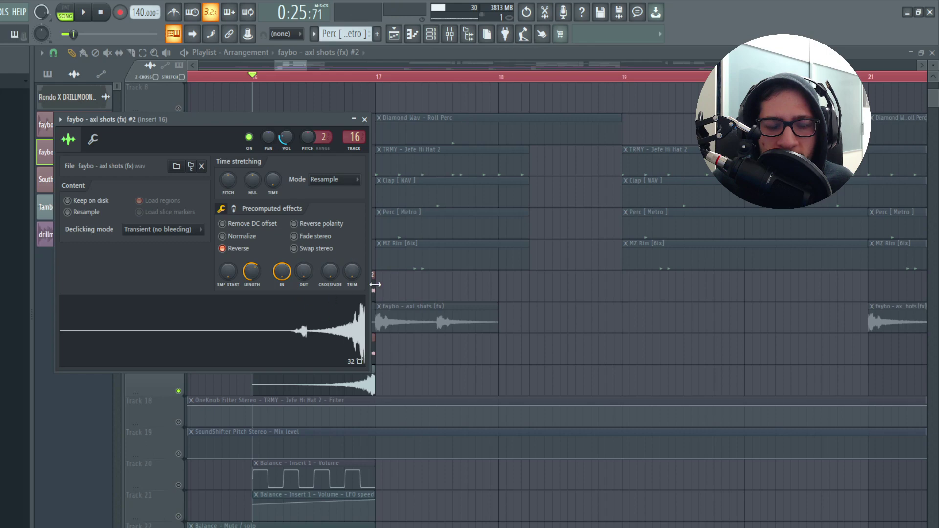
{"action": "left_click", "coordinate": [424, 282]}
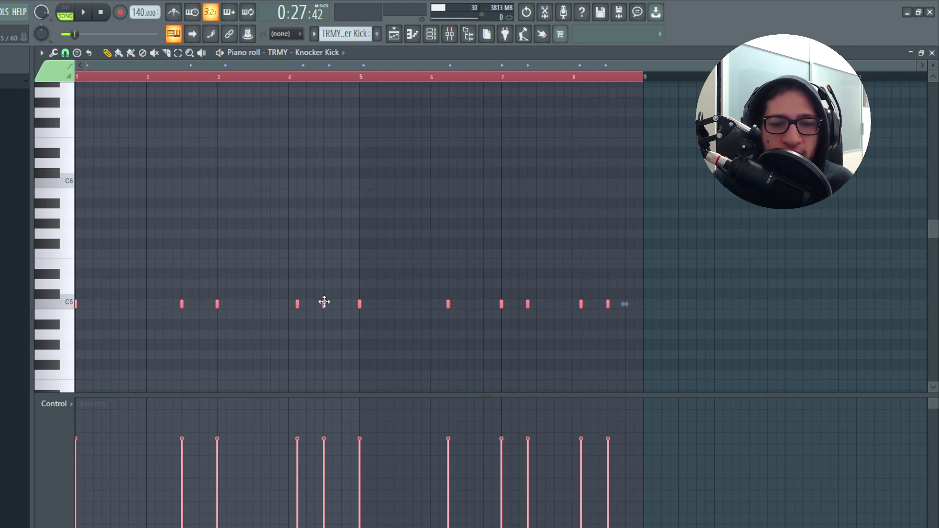
Examine the TRMY - Knocker Kick pattern's notes in the piano roll and play them
{"action": "left_click", "coordinate": [289, 304]}
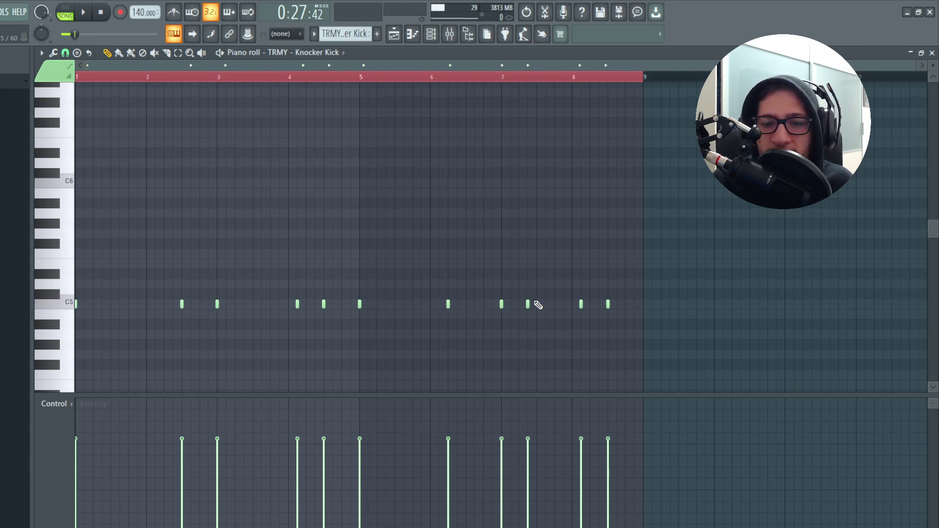
{"action": "key", "text": "ctrl+a"}
{"action": "key", "text": "space"}
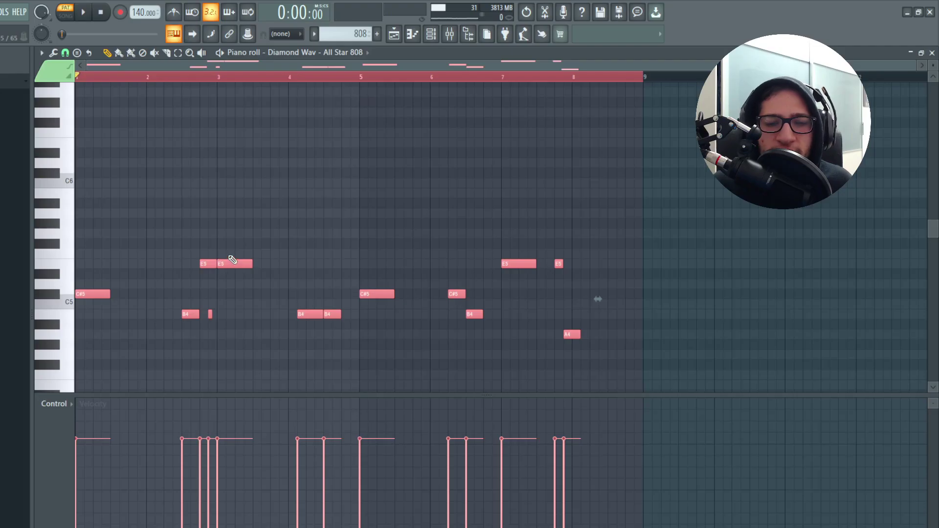
Play the 808 pattern's Diamond Wav - All Star 808 notes from the start in the piano roll
{"action": "scroll", "coordinate": [195, 261], "scroll_direction": "down", "scroll_amount": 2}
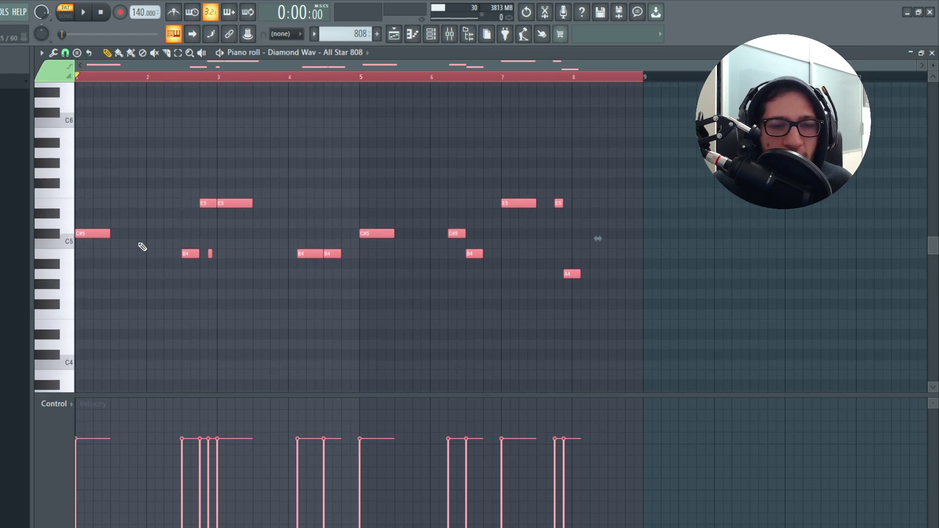
{"action": "scroll", "coordinate": [142, 245], "scroll_direction": "up", "scroll_amount": 1}
{"action": "key", "text": "space"}
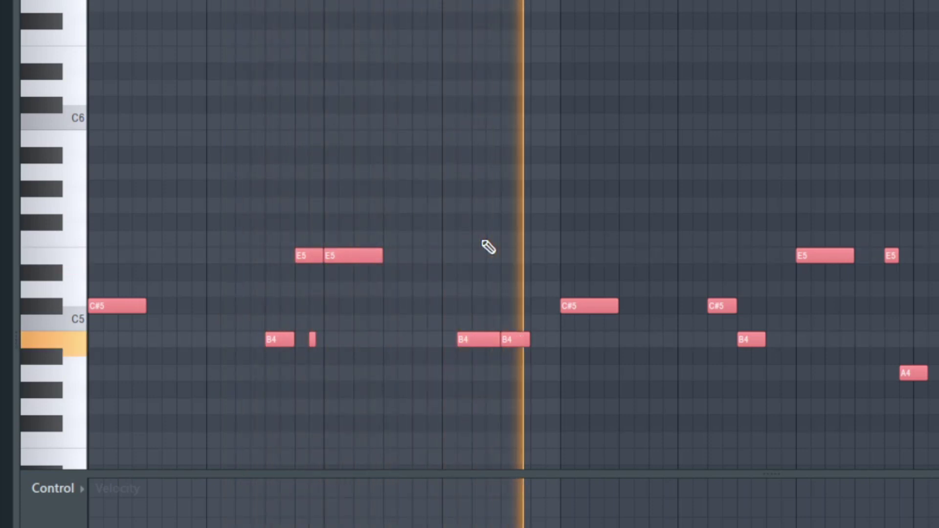
{"action": "key", "text": "space"}
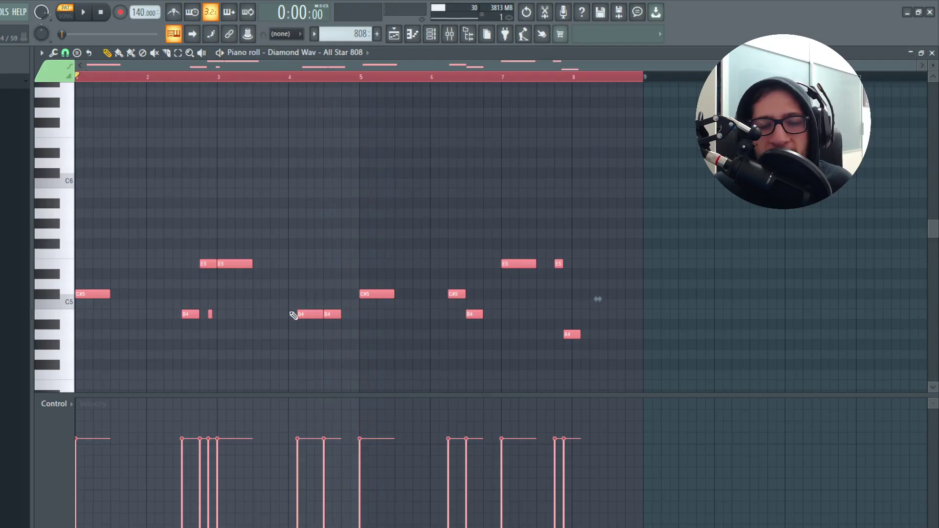
Highlight the two B4 notes in bar 4 of the 808 pattern and play the bass line again
{"action": "left_click", "coordinate": [179, 54]}
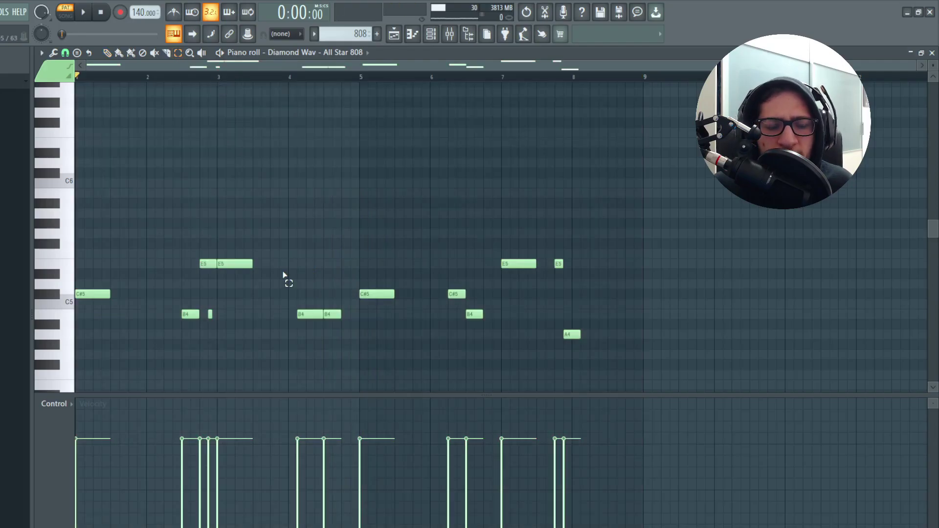
{"action": "left_click_drag", "start_coordinate": [280, 270], "coordinate": [327, 348]}
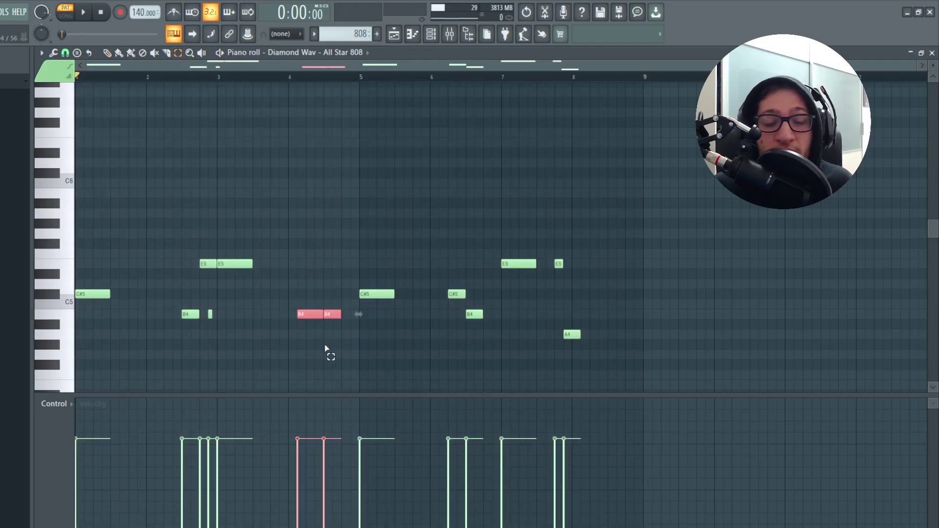
{"action": "left_click_drag", "start_coordinate": [273, 260], "coordinate": [344, 331]}
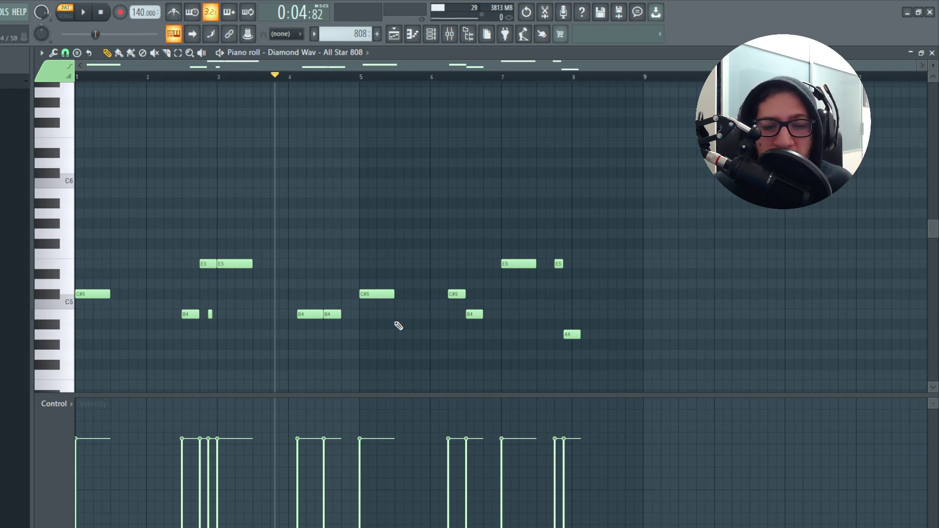
{"action": "key", "text": "space"}
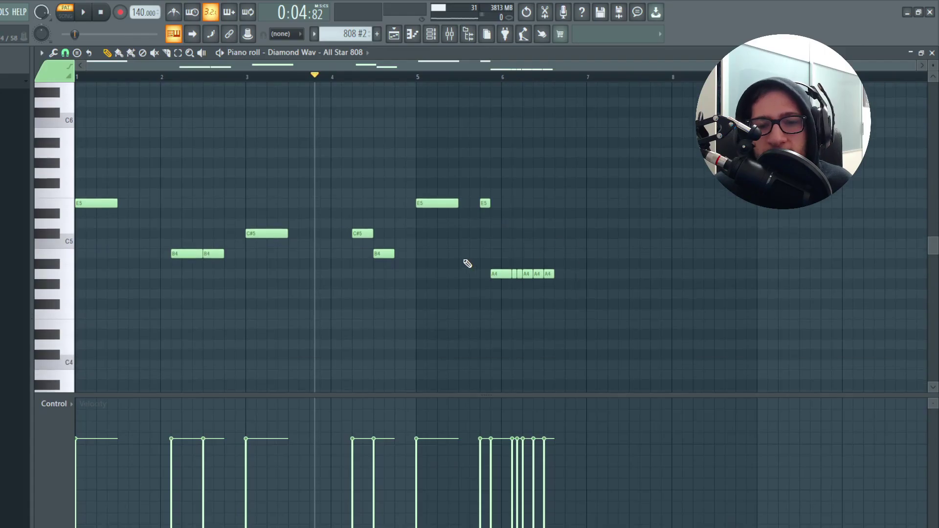
Open the Slide 808 pattern's notes and inspect the Fruity Chorus settings on mixer track 4
{"action": "left_click", "coordinate": [394, 34]}
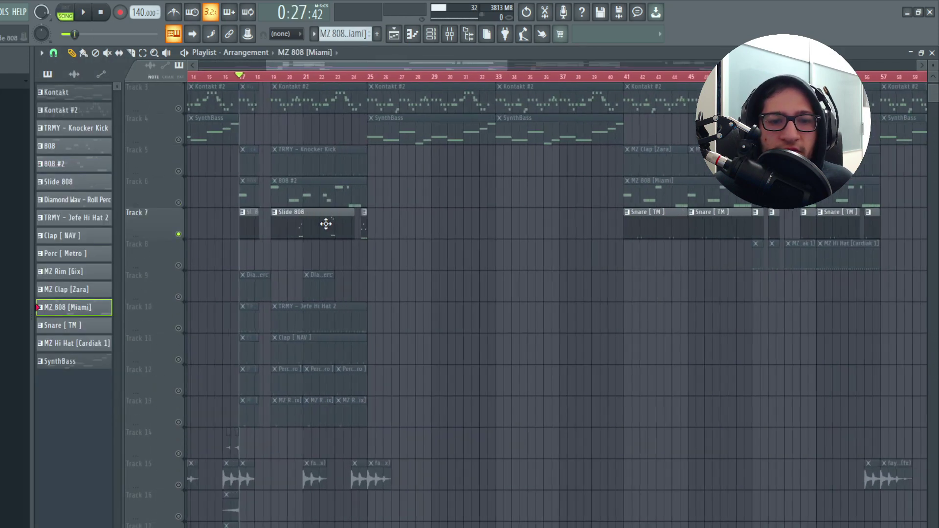
{"action": "double_click", "coordinate": [326, 223]}
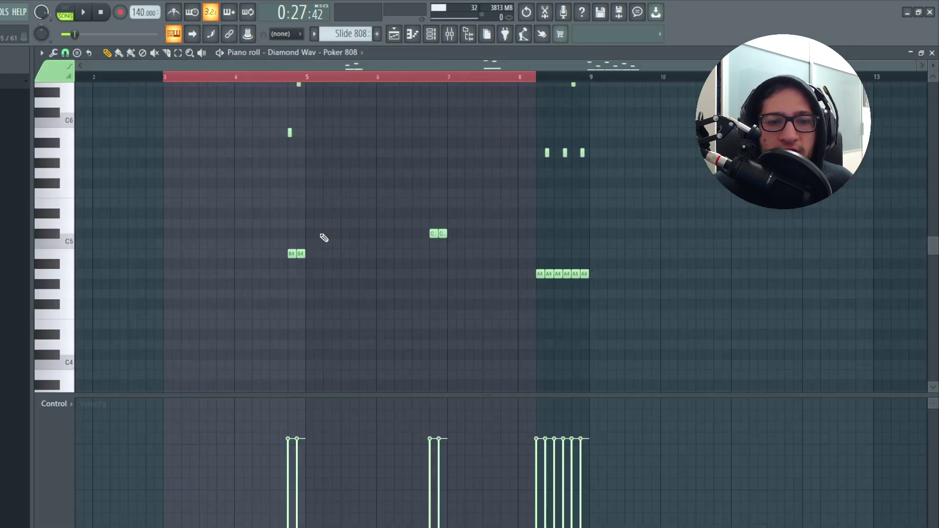
{"action": "left_click", "coordinate": [450, 34]}
{"action": "left_click", "coordinate": [201, 142]}
{"action": "left_click", "coordinate": [177, 142]}
{"action": "left_click", "coordinate": [876, 88]}
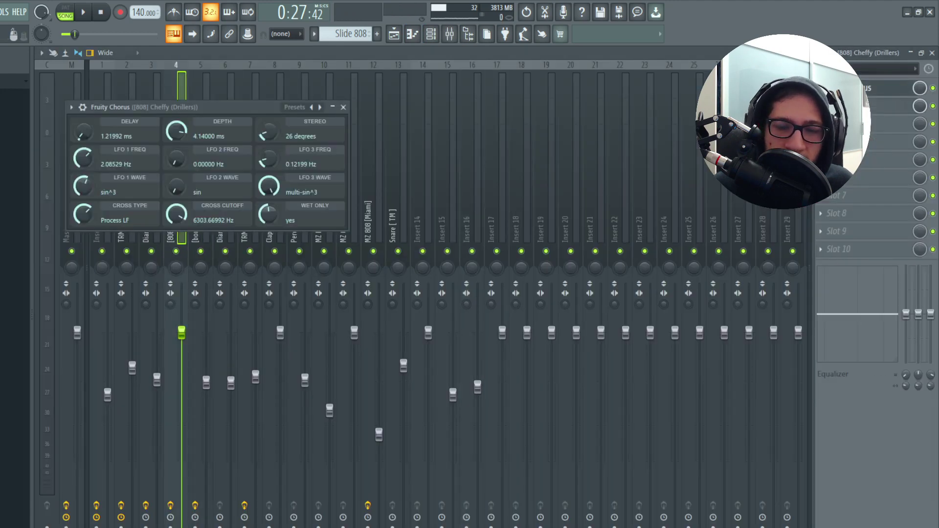
{"action": "key", "text": "Escape"}
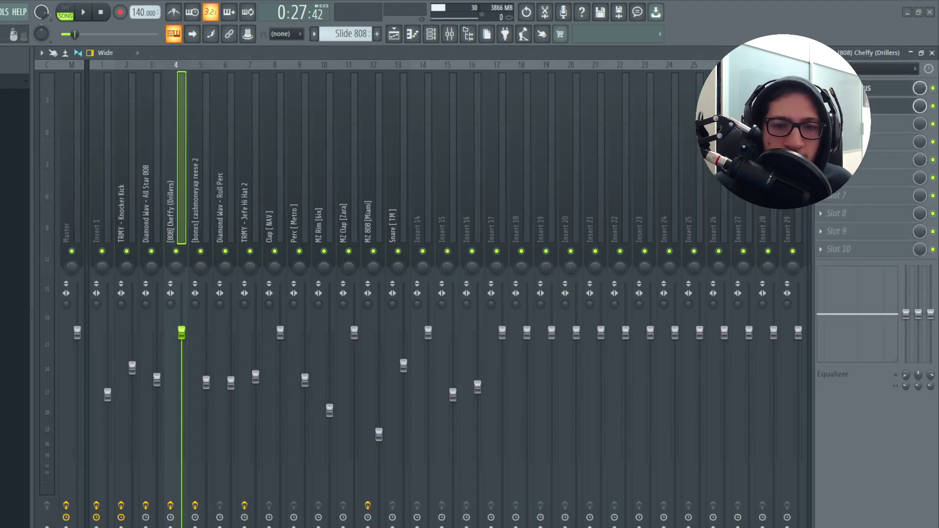
Play the Slide 808 part in the playlist from bar 17 and look over its slide notes in the piano roll
{"action": "left_click", "coordinate": [394, 34]}
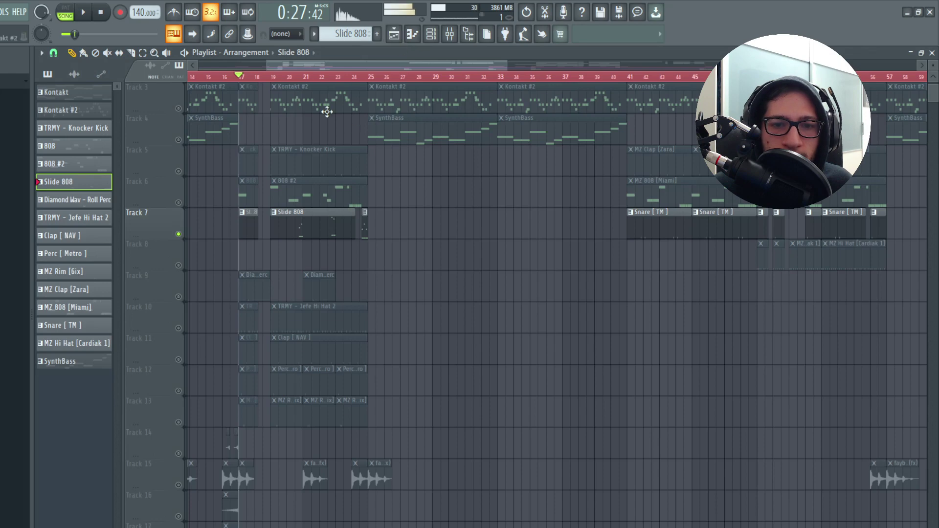
{"action": "key", "text": "space"}
{"action": "double_click", "coordinate": [298, 222]}
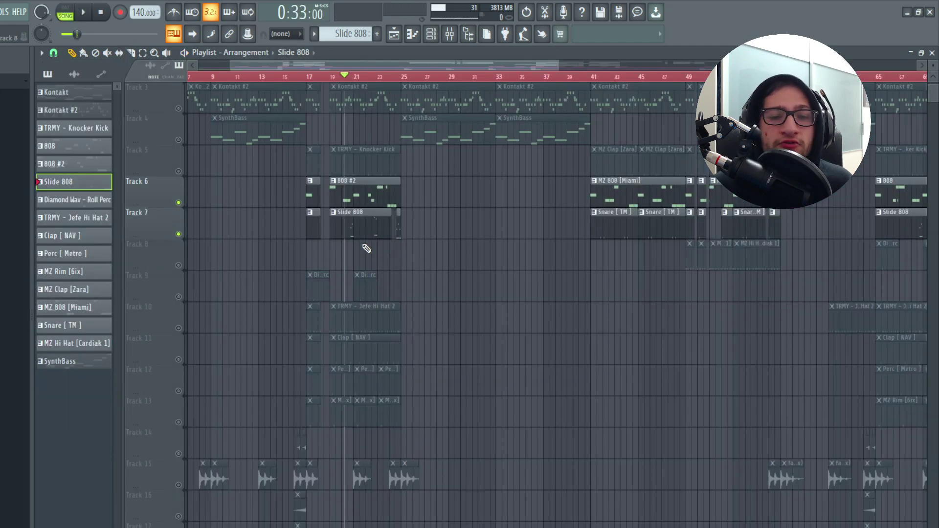
{"action": "double_click", "coordinate": [364, 230]}
{"action": "scroll", "coordinate": [141, 254], "scroll_direction": "up", "scroll_amount": 3}
{"action": "left_click_drag", "start_coordinate": [140, 162], "coordinate": [186, 228]}
{"action": "left_click", "coordinate": [393, 35]}
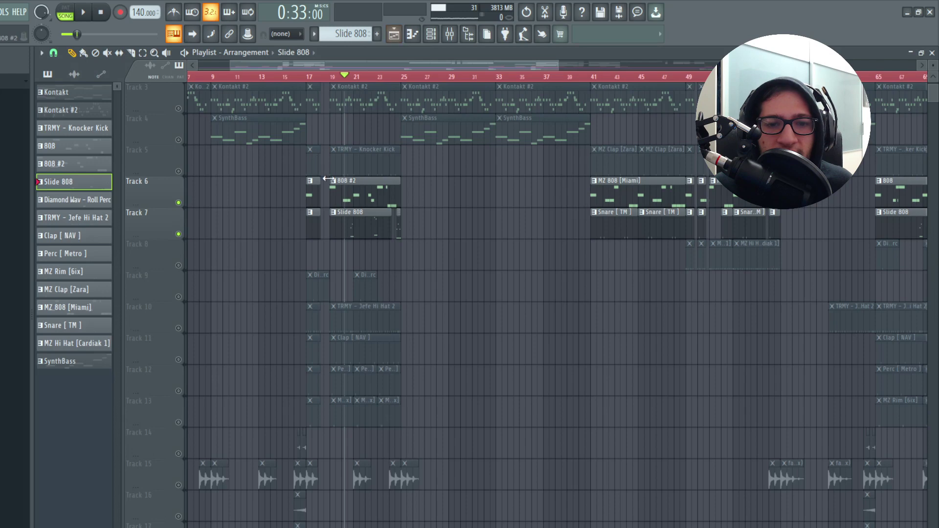
Play the 808 #2 and Slide 808 clips together and highlight the C#7 and B6 slide notes in bar 6 of Slide 808
{"action": "key", "text": "space"}
{"action": "scroll", "coordinate": [334, 200], "scroll_direction": "up", "scroll_amount": 5}
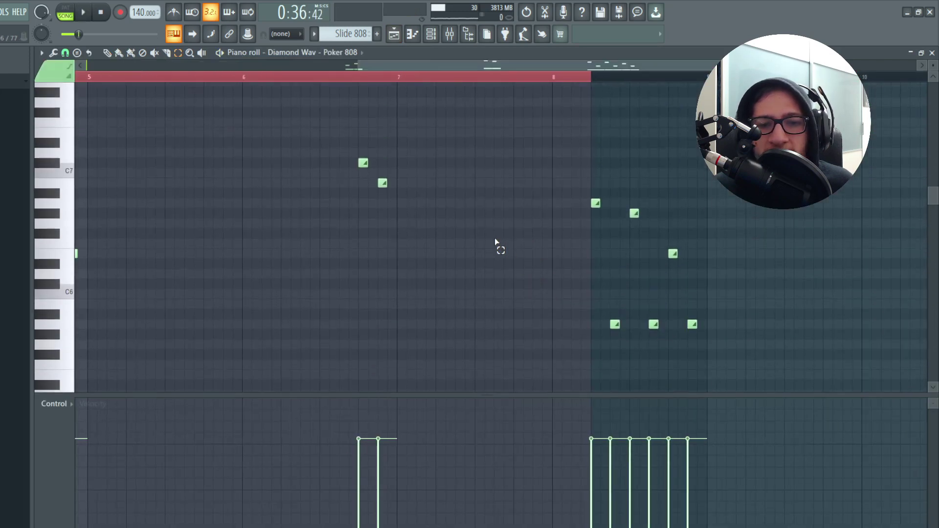
{"action": "scroll", "coordinate": [325, 192], "scroll_direction": "up", "scroll_amount": 2}
{"action": "left_click_drag", "start_coordinate": [293, 139], "coordinate": [367, 228]}
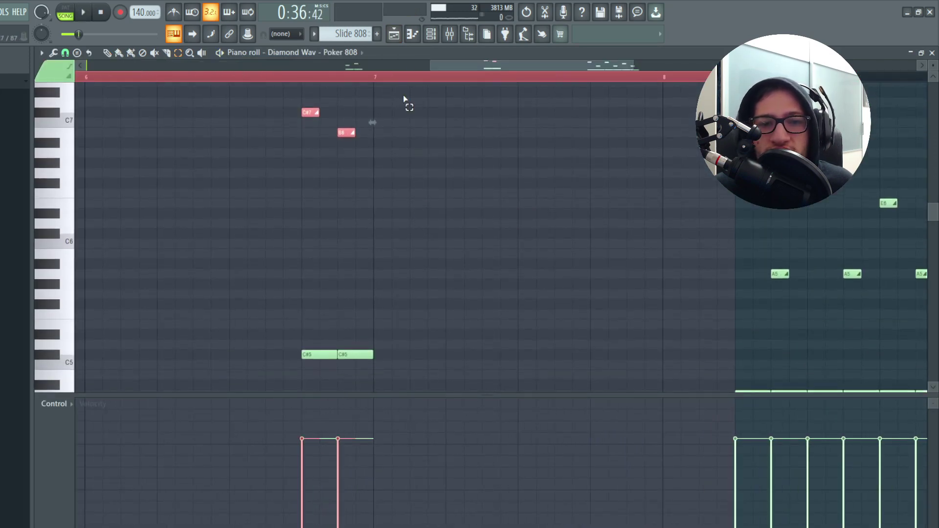
Open the 808 #2 pattern in the piano roll and examine its notes around bar 4
{"action": "left_click", "coordinate": [394, 35]}
{"action": "double_click", "coordinate": [390, 194]}
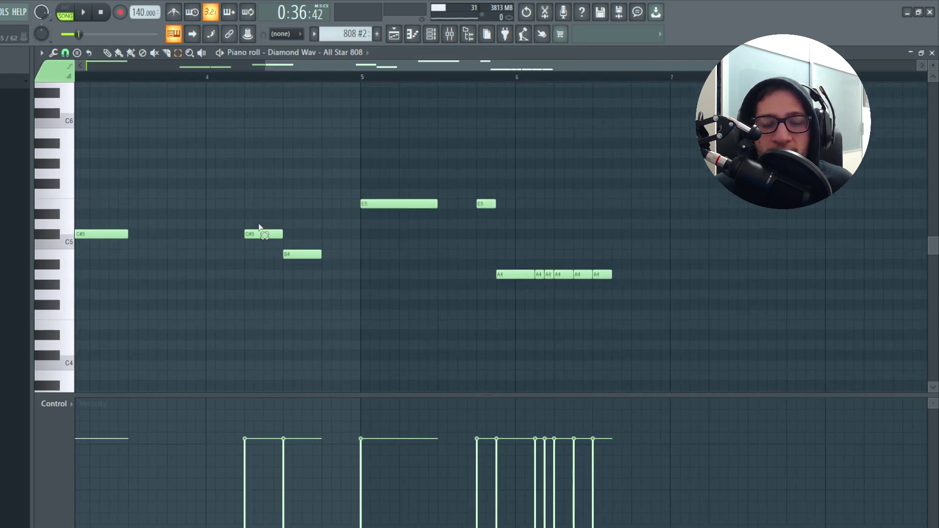
{"action": "scroll", "coordinate": [304, 325], "scroll_direction": "down", "scroll_amount": 3}
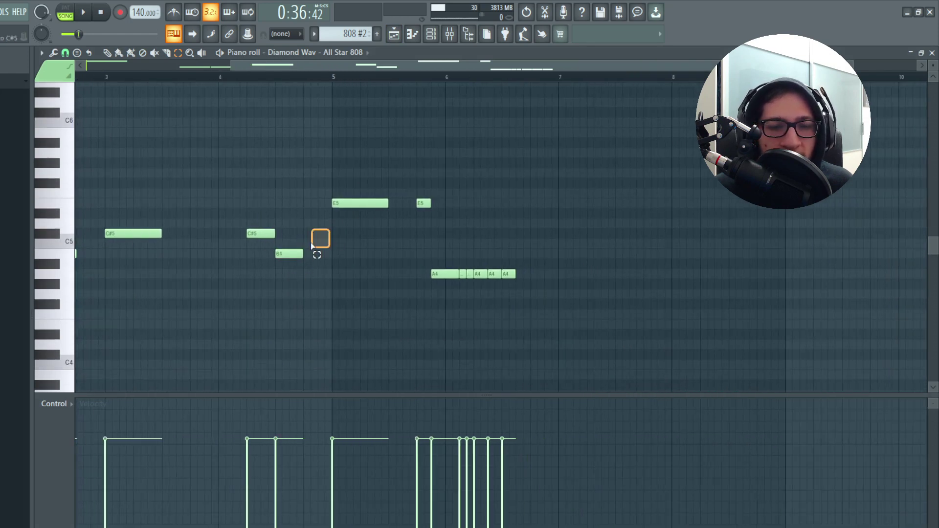
Play the second drop in the playlist from bar 65 and look over its 808 and Slide 808 clips
{"action": "key", "text": "space"}
{"action": "scroll", "coordinate": [397, 275], "scroll_direction": "up", "scroll_amount": 2}
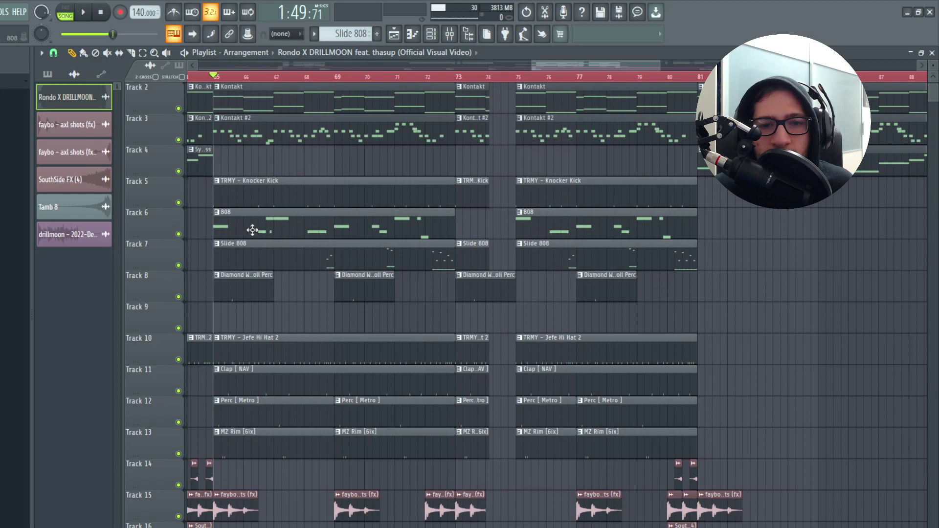
{"action": "left_click_drag", "start_coordinate": [178, 140], "coordinate": [183, 105]}
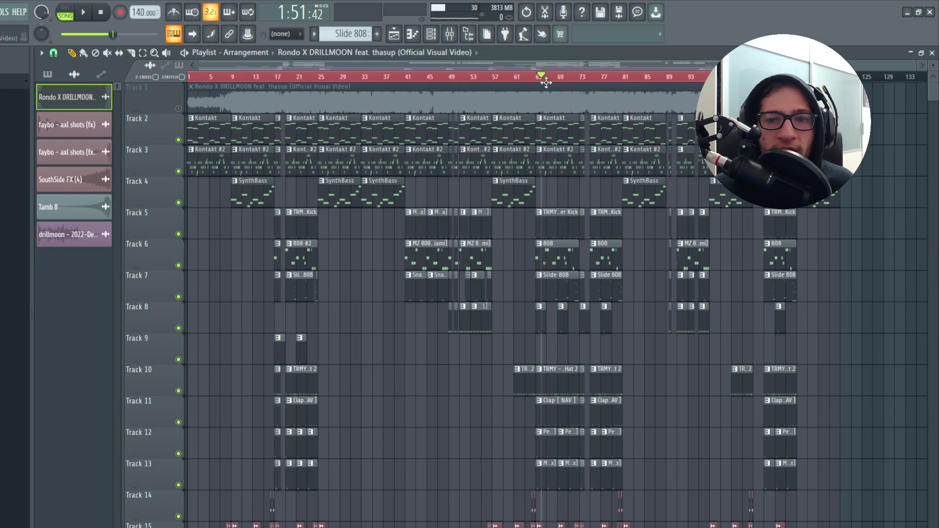
{"action": "scroll", "coordinate": [547, 87], "scroll_direction": "up", "scroll_amount": 5}
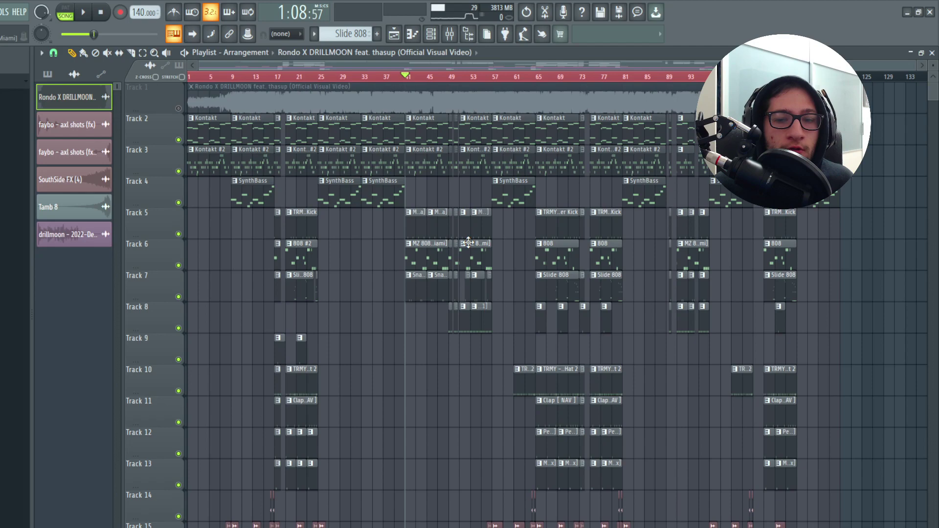
Play the soloed MZ Clap [Zara] pattern from bar 41 and inspect its notes in the piano roll and channel rack
{"action": "scroll", "coordinate": [479, 231], "scroll_direction": "up", "scroll_amount": 6}
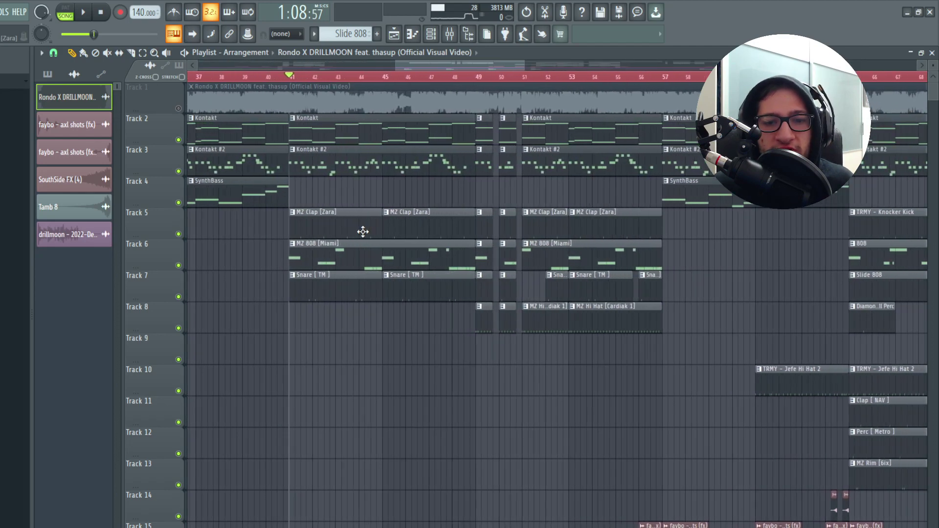
{"action": "double_click", "coordinate": [293, 226]}
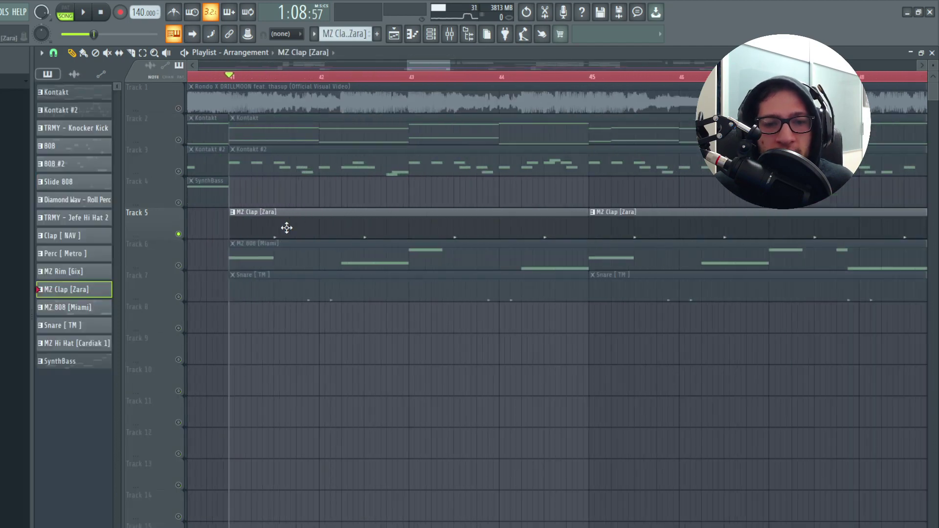
{"action": "key", "text": "space"}
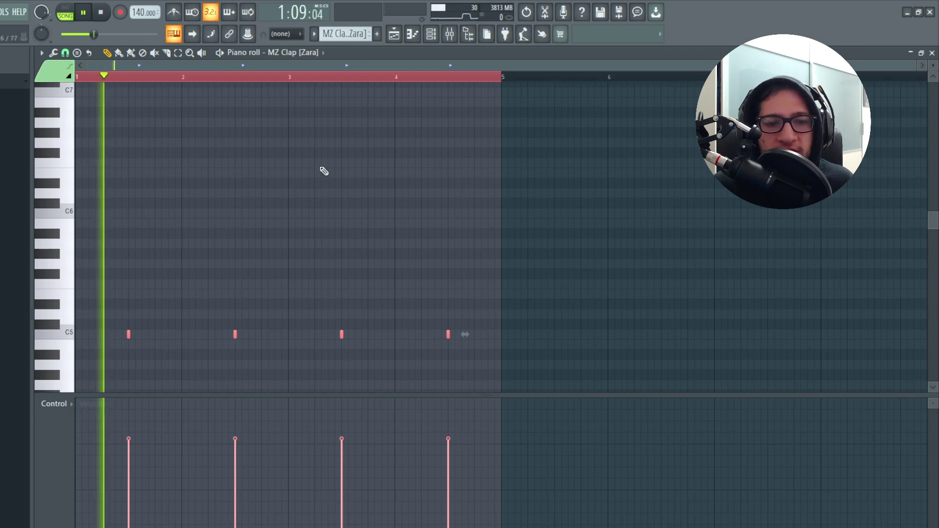
{"action": "left_click", "coordinate": [432, 35]}
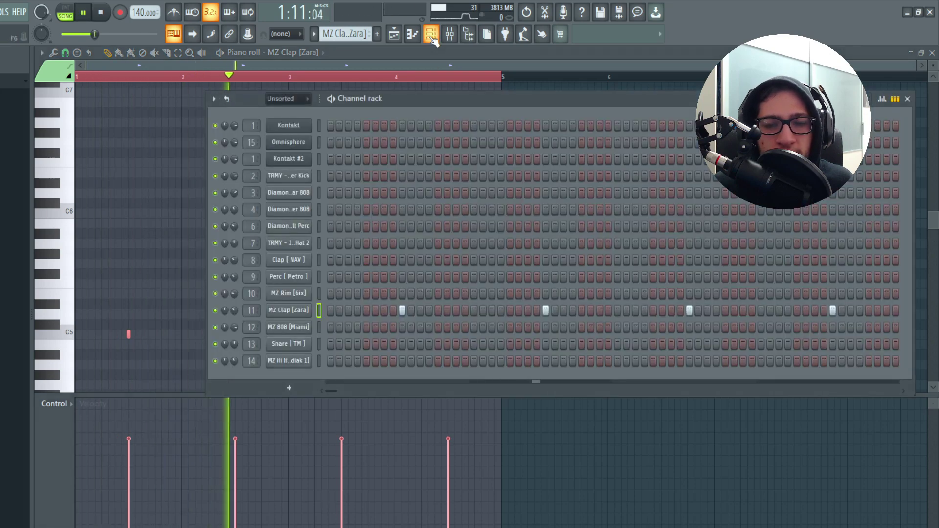
{"action": "left_click", "coordinate": [432, 38]}
{"action": "left_click", "coordinate": [394, 34]}
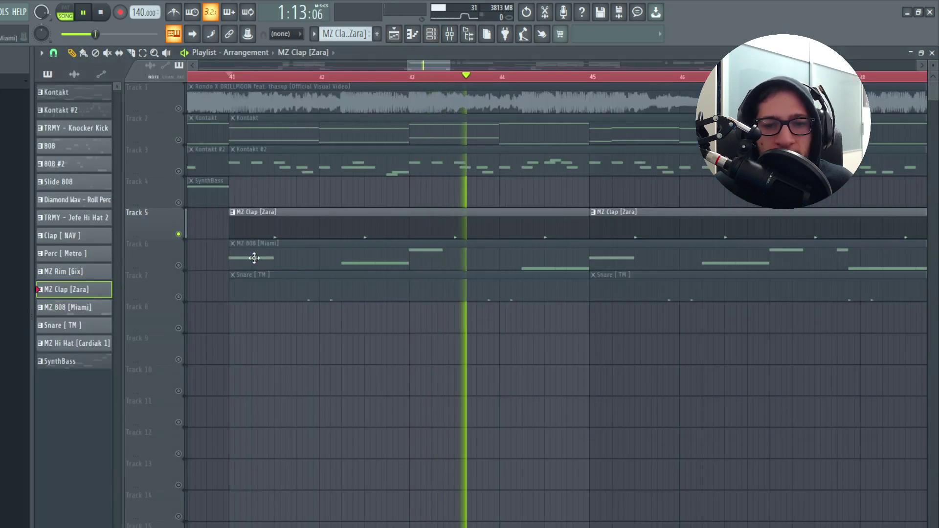
Play the MZ Clap [Zara] and Snare [ TM ] clips together in the playlist from bar 41
{"action": "key", "text": "space"}
{"action": "key", "text": "space"}
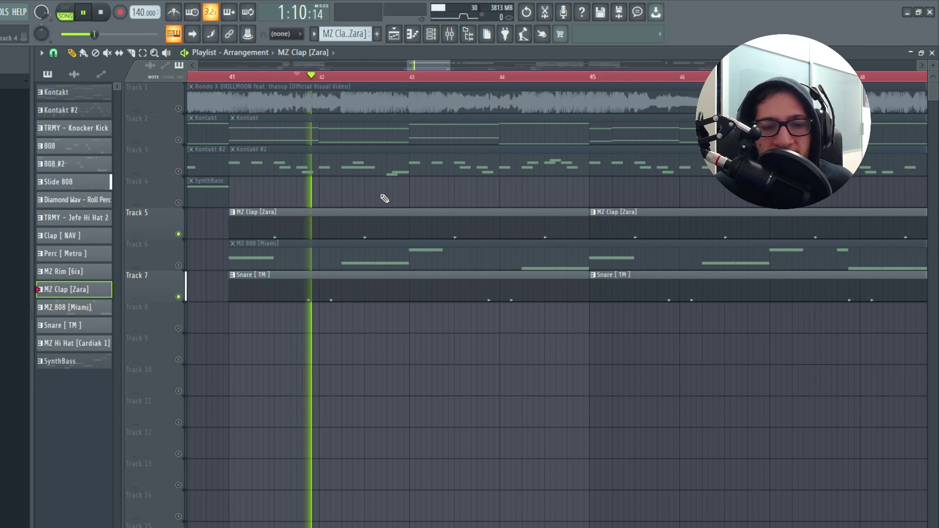
{"action": "scroll", "coordinate": [424, 225], "scroll_direction": "down", "scroll_amount": 2, "text": "ctrl"}
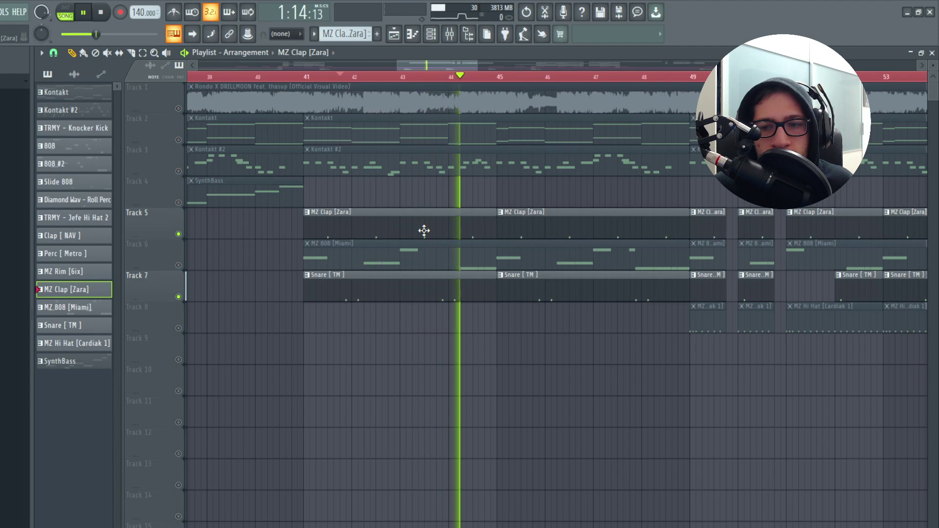
{"action": "scroll", "coordinate": [373, 237], "scroll_direction": "down", "scroll_amount": 2, "text": "ctrl"}
Open the MZ 808 [Miami] pattern in the piano roll and play through its notes
{"action": "key", "text": "space"}
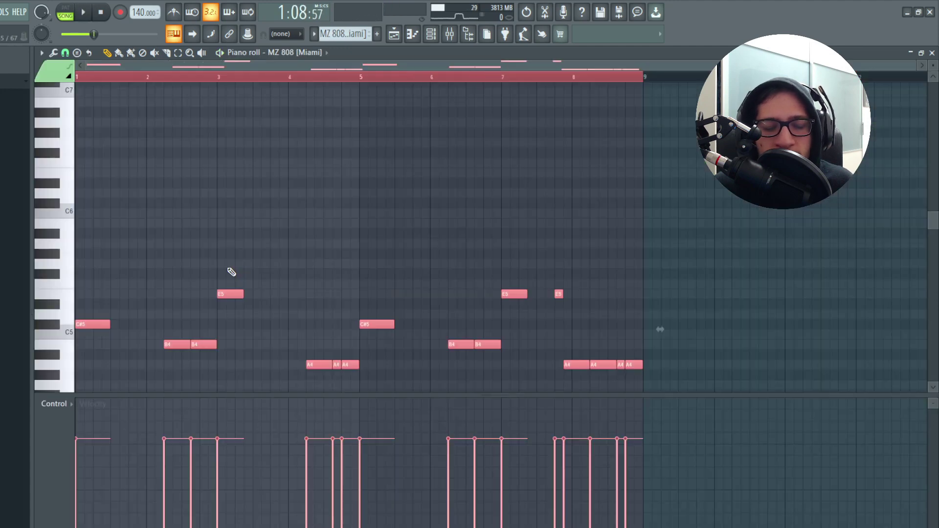
{"action": "key", "text": "space"}
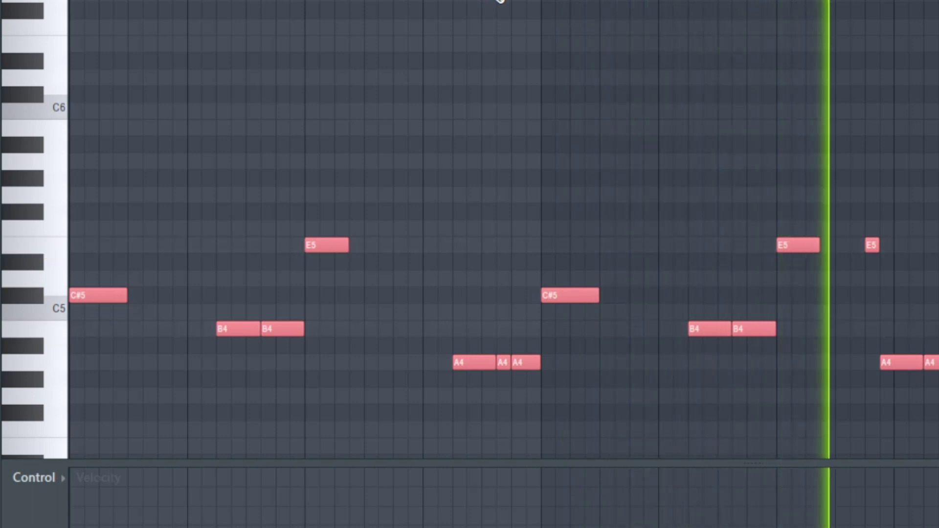
{"action": "key", "text": "F7"}
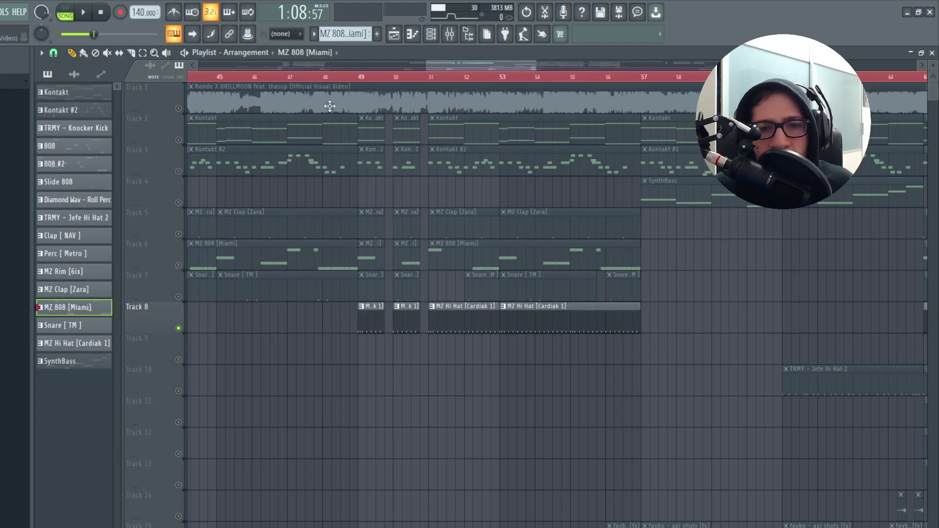
Open the MZ Hi Hat [Cardiak 1] pattern from bar 49, play its notes and return to the playlist
{"action": "double_click", "coordinate": [374, 326]}
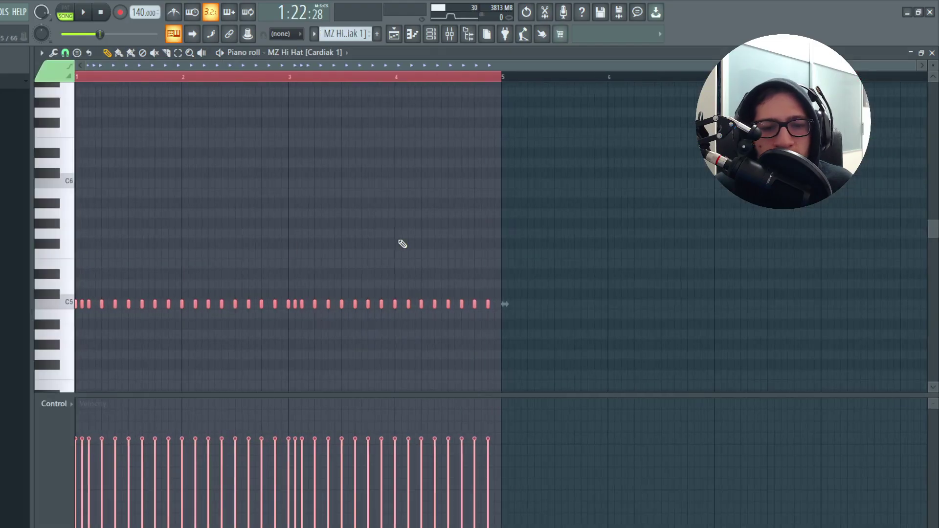
{"action": "key", "text": "space"}
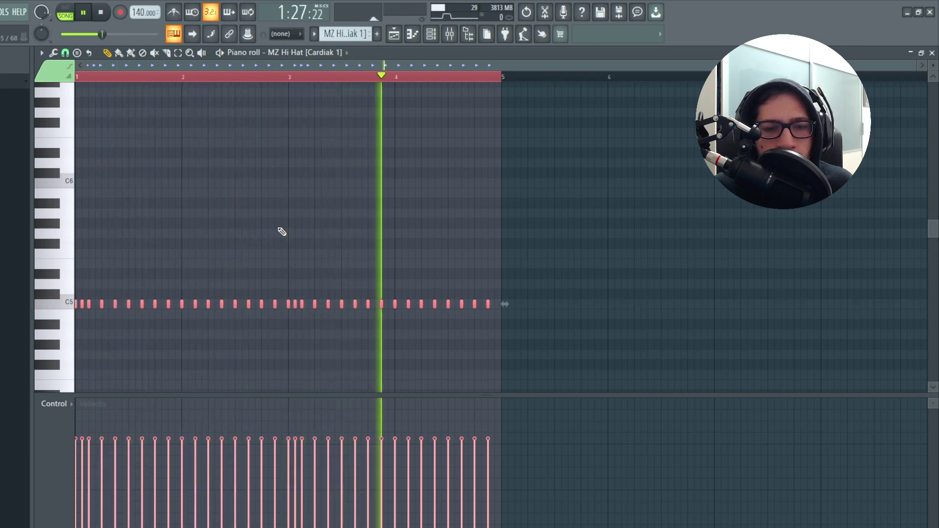
{"action": "left_click", "coordinate": [394, 34]}
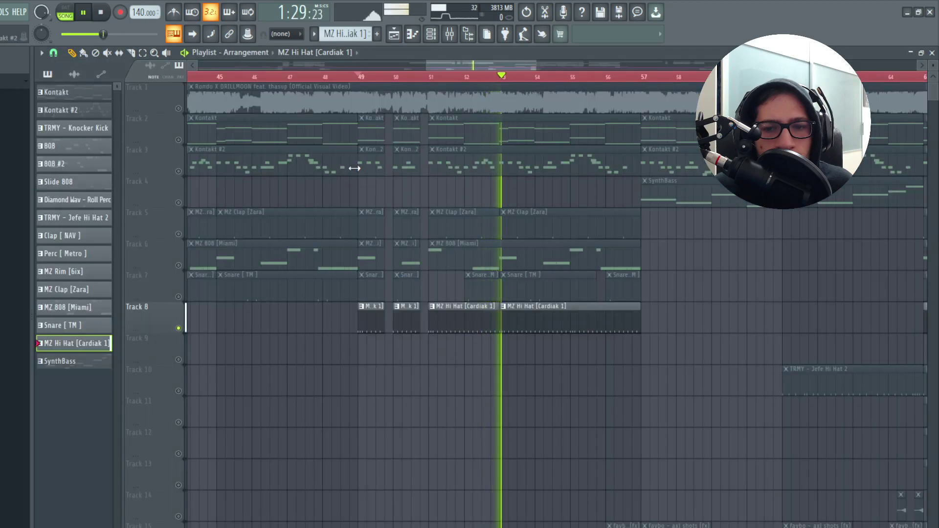
Reactivate the other instrument tracks and play the full section around the MZ patterns in the playlist
{"action": "key", "text": "space"}
{"action": "right_click", "coordinate": [179, 108]}
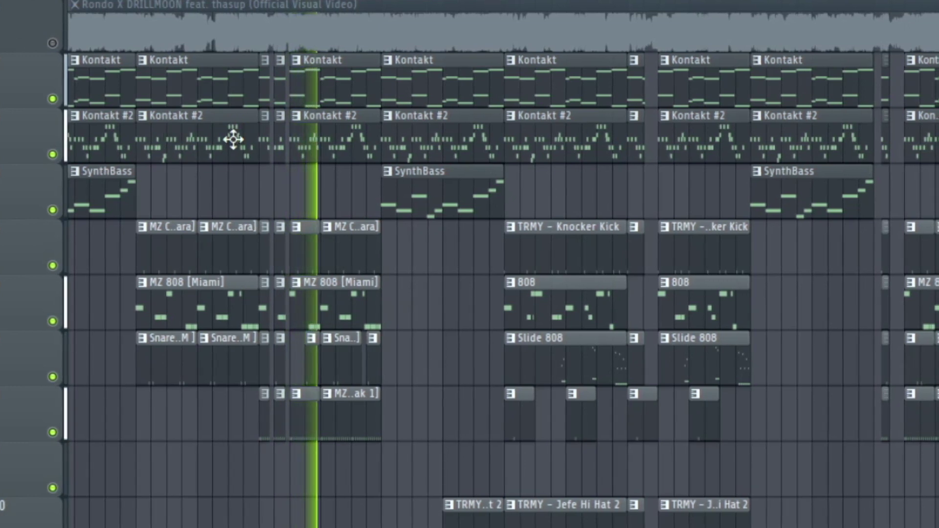
{"action": "left_click", "coordinate": [447, 1]}
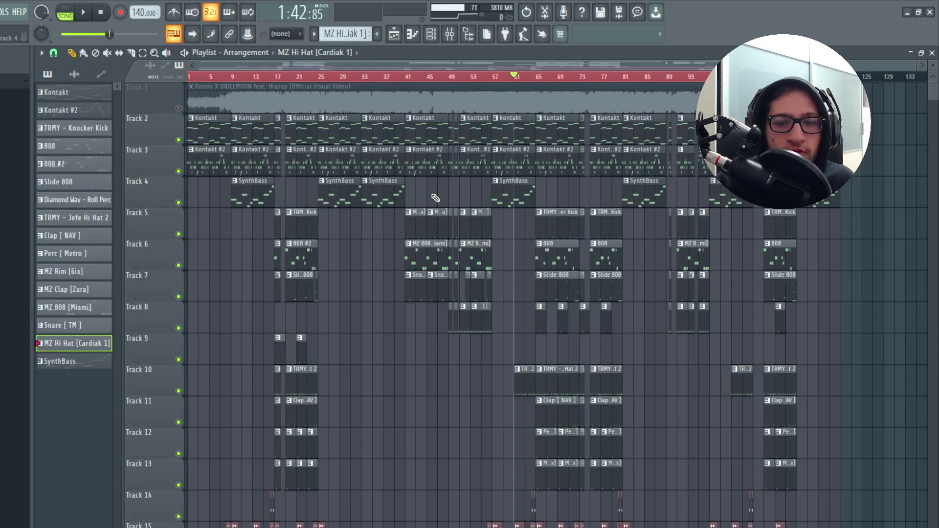
Examine the TRMY - Jefe Hi Hat 2 clip that leads in from bar 61 to the second drop
{"action": "scroll", "coordinate": [614, 288], "scroll_direction": "up", "scroll_amount": 5}
{"action": "left_click", "coordinate": [505, 290]}
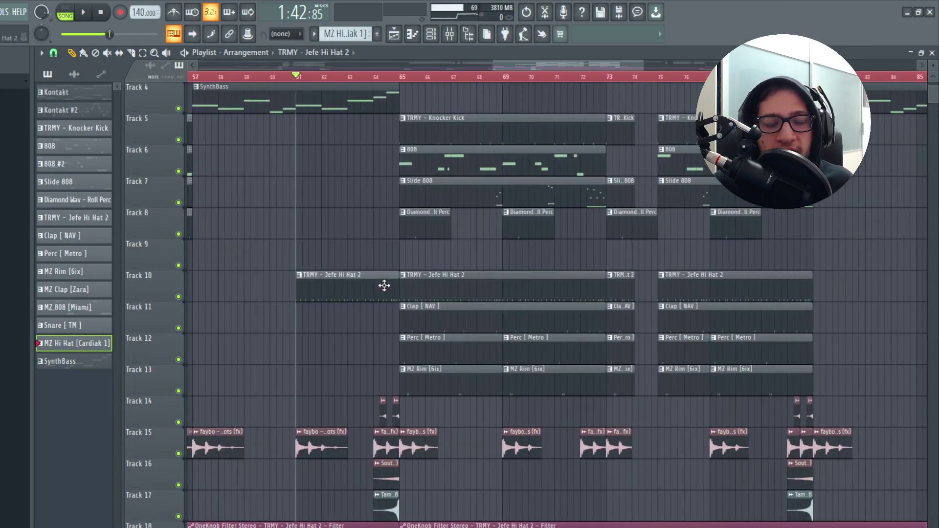
{"action": "scroll", "coordinate": [389, 288], "scroll_direction": "down", "scroll_amount": 4}
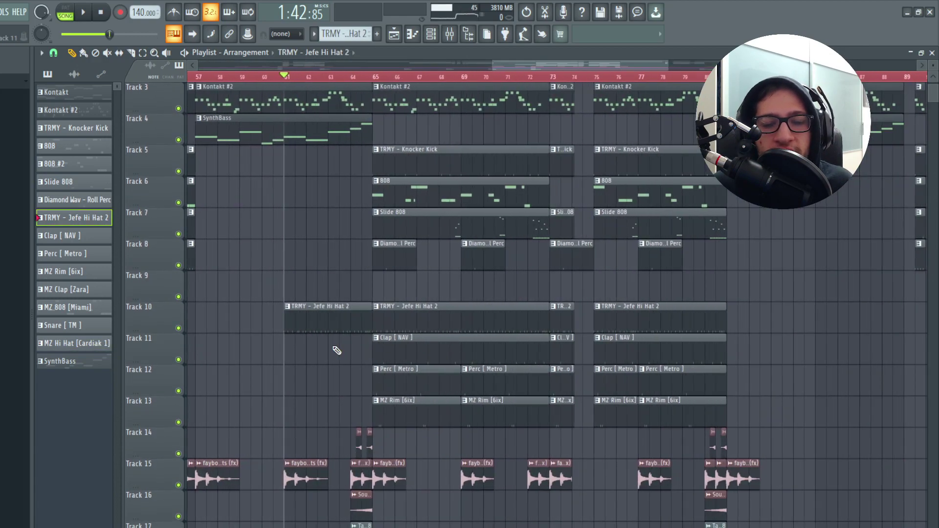
{"action": "scroll", "coordinate": [332, 335], "scroll_direction": "down", "scroll_amount": 5}
{"action": "scroll", "coordinate": [354, 303], "scroll_direction": "up", "scroll_amount": 4}
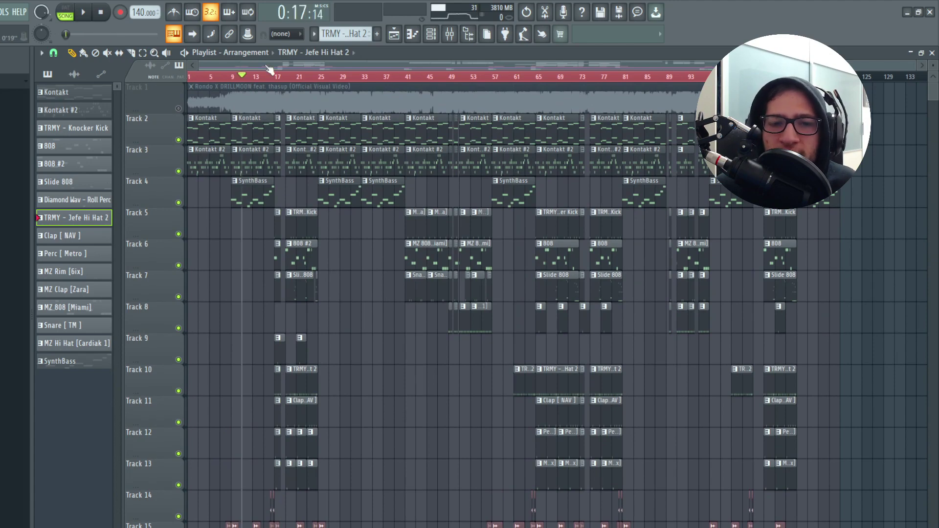
Look over the effect and automation tracks down to track 23 and play from bar 81 with the SynthBass track muted
{"action": "scroll", "coordinate": [387, 137], "scroll_direction": "down", "scroll_amount": 9}
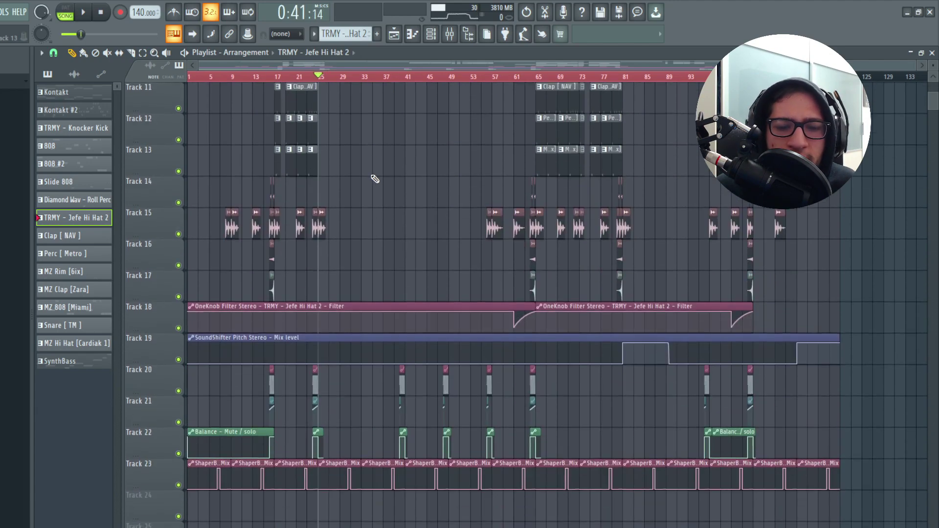
{"action": "scroll", "coordinate": [399, 179], "scroll_direction": "up", "scroll_amount": 9}
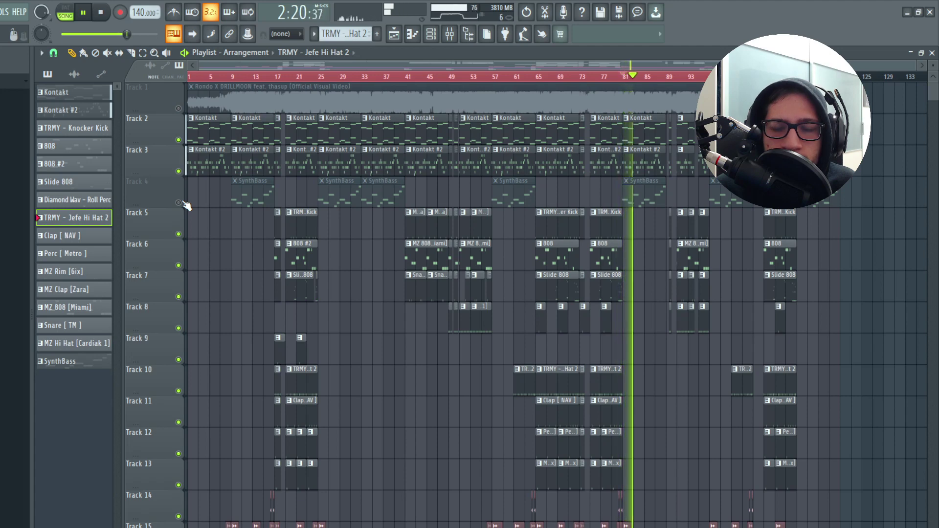
{"action": "key", "text": "space"}
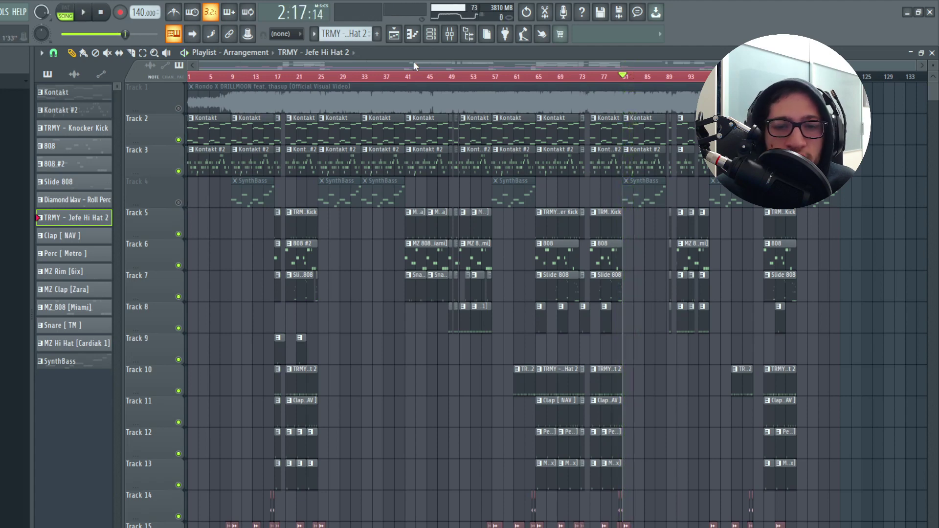